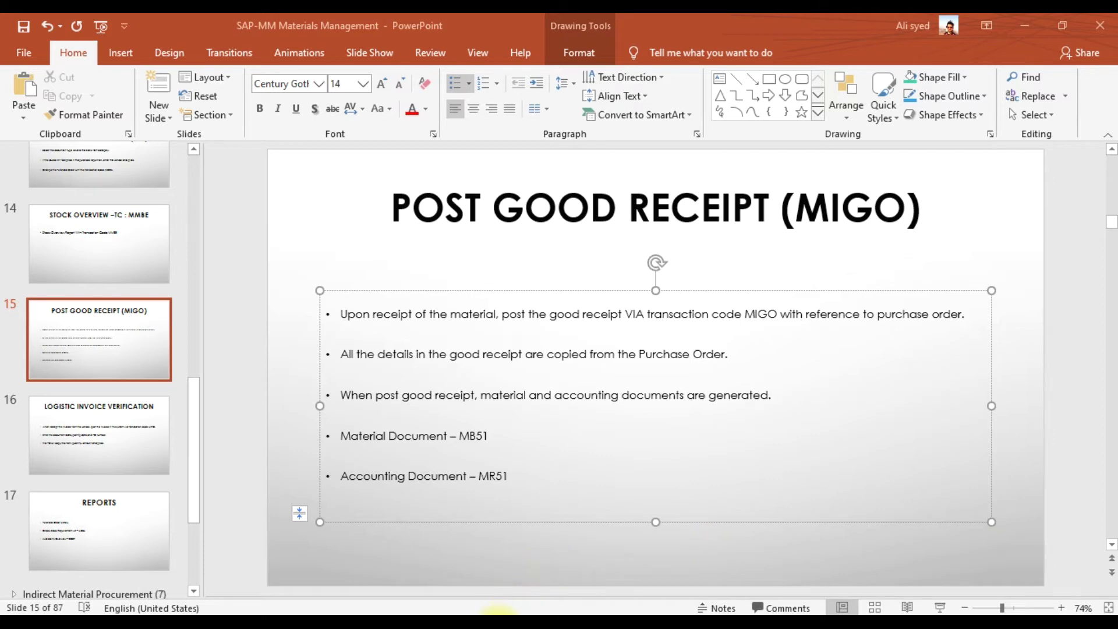
Step: Bring SAP forward and expand Logistics > Materials Management > Inventory Management > Goods Movement
mouse_move(504, 612)
click(529, 548)
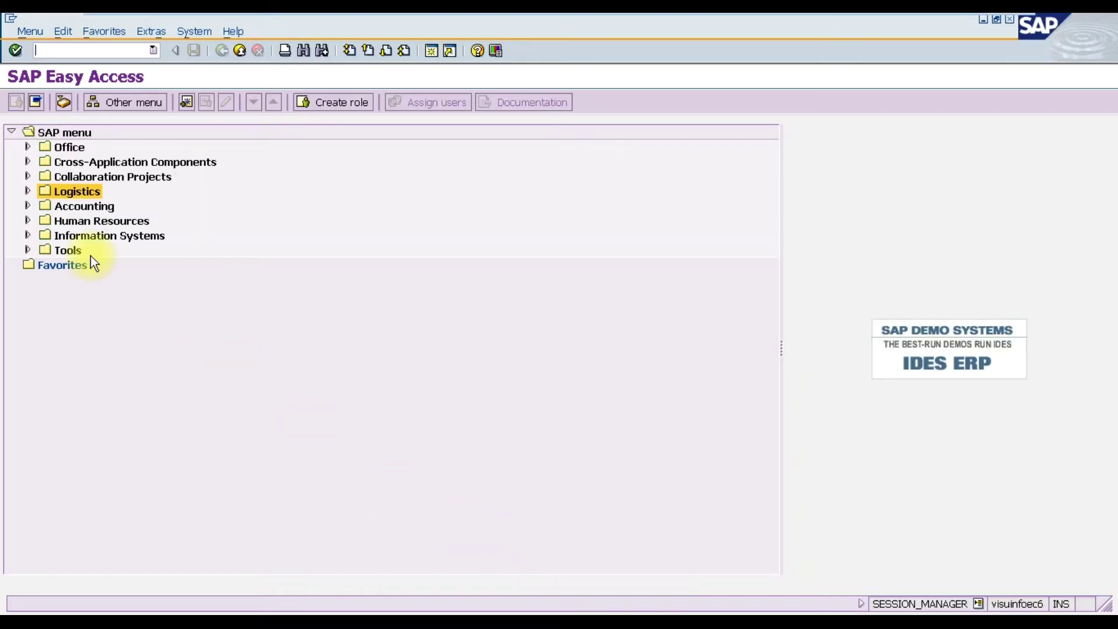
click(24, 188)
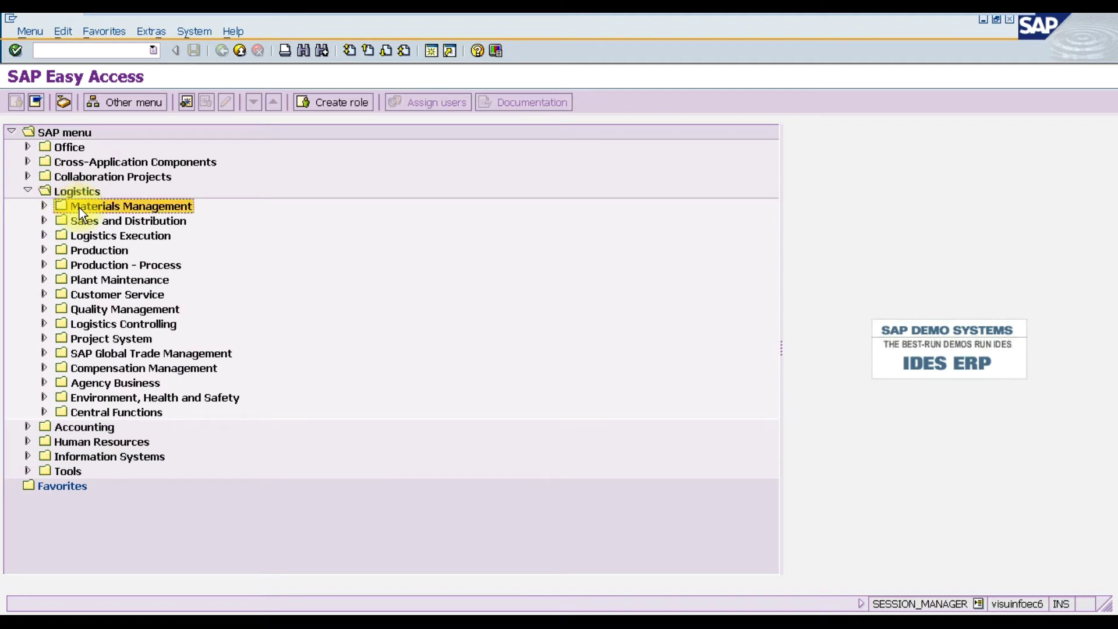
click(44, 206)
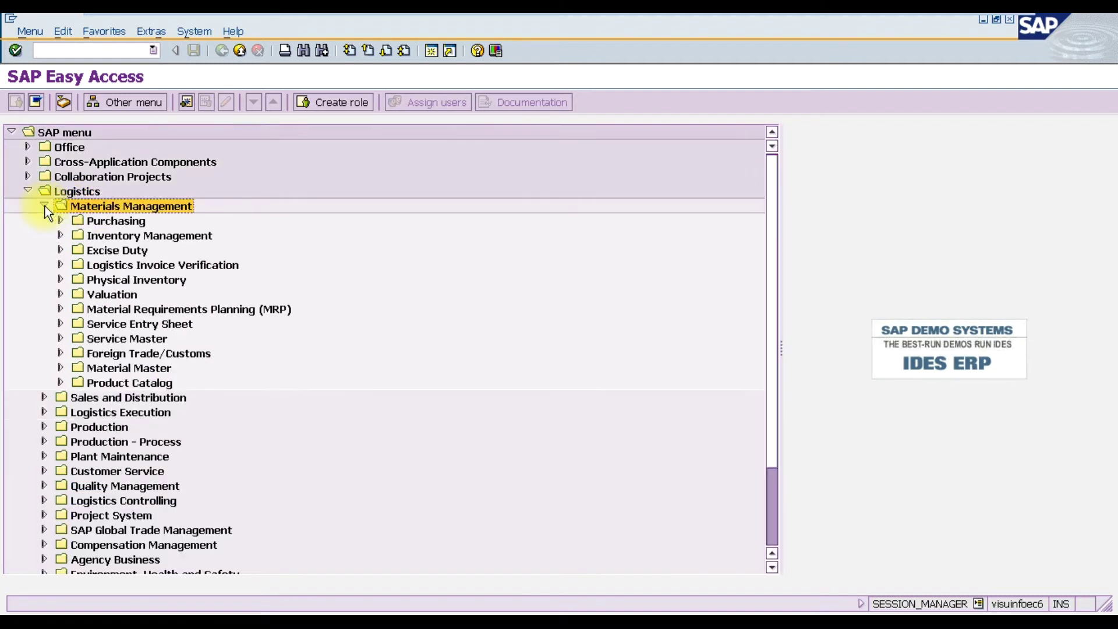
click(104, 238)
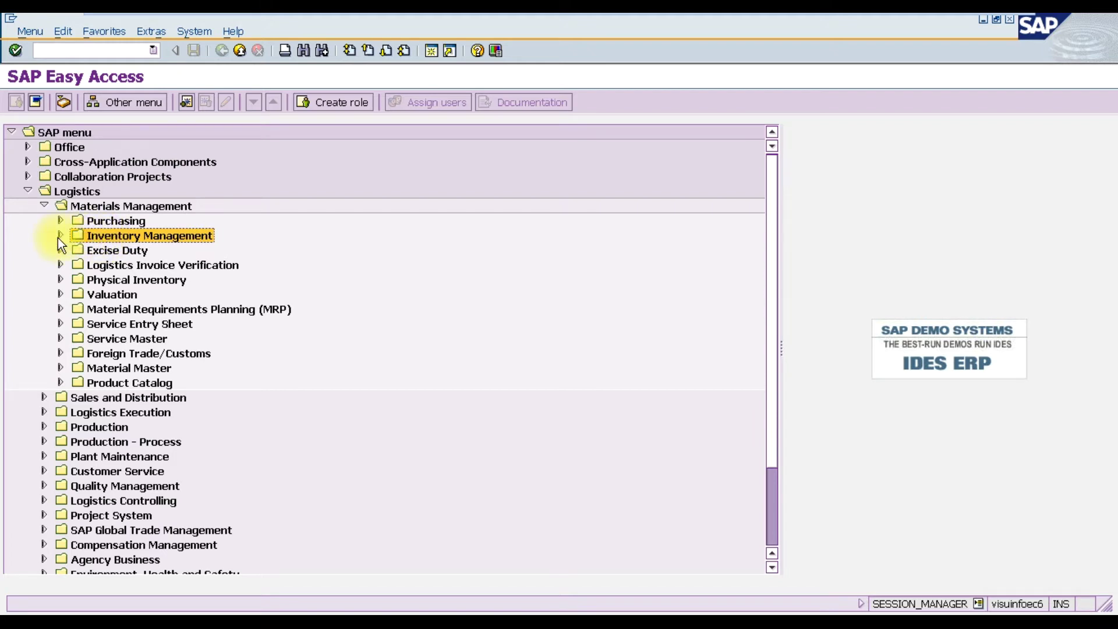
click(60, 236)
click(110, 253)
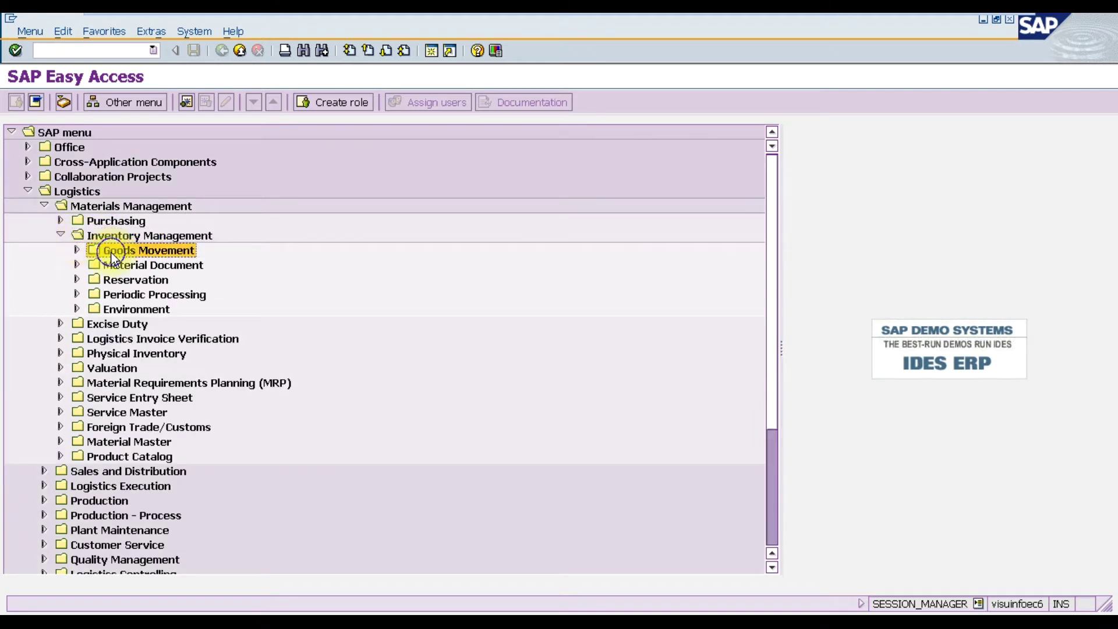
click(81, 251)
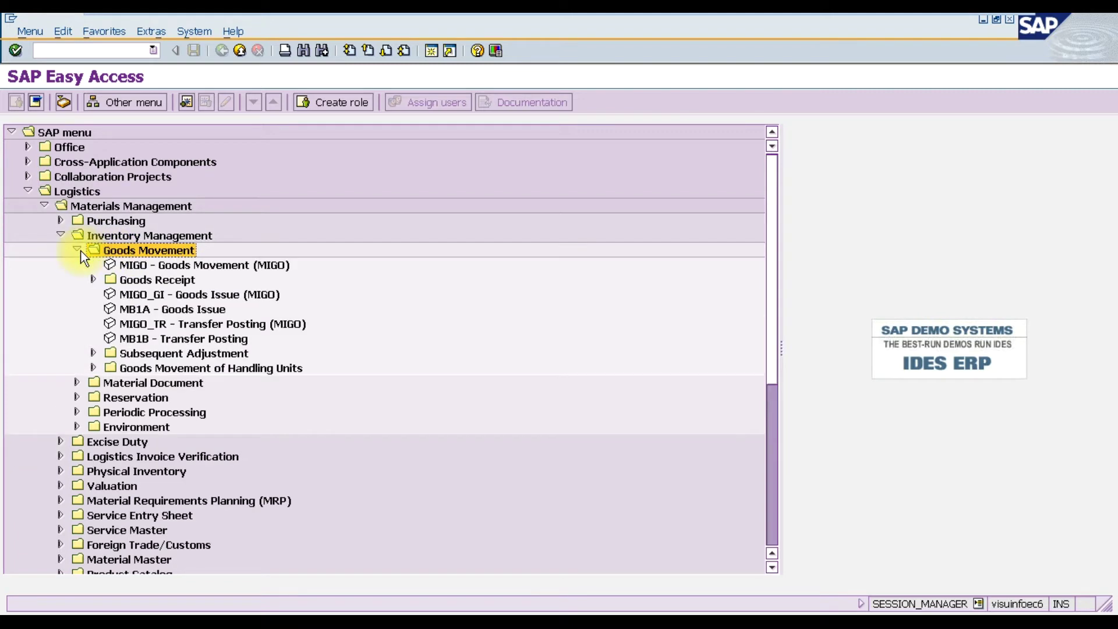
Step: Expand Goods Receipt > For Purchase Order and launch MIGO_GR
click(134, 266)
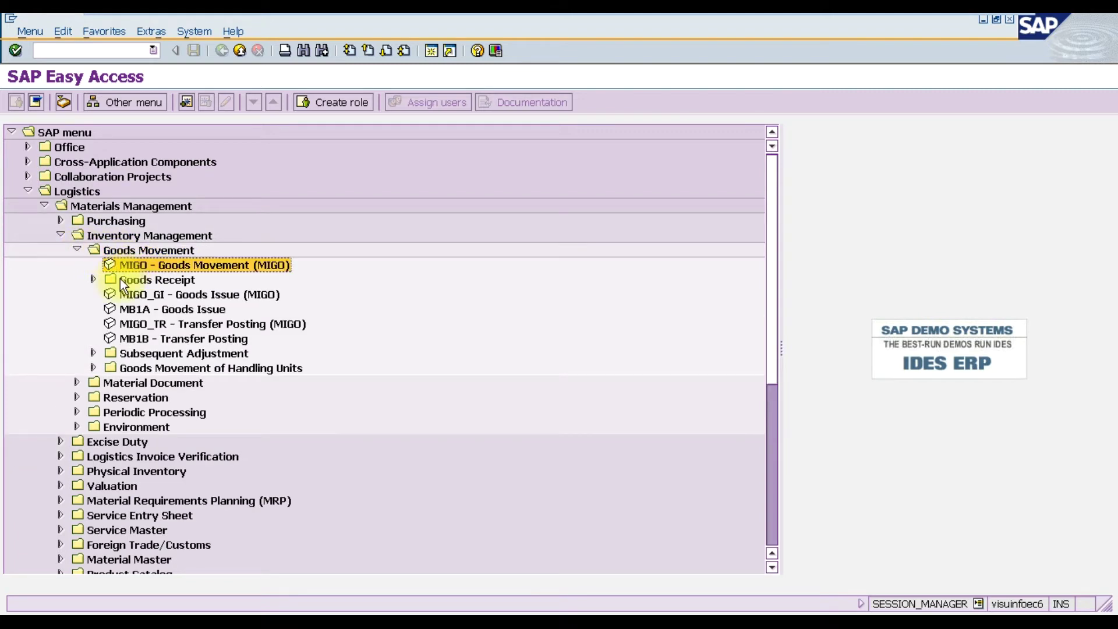
click(120, 278)
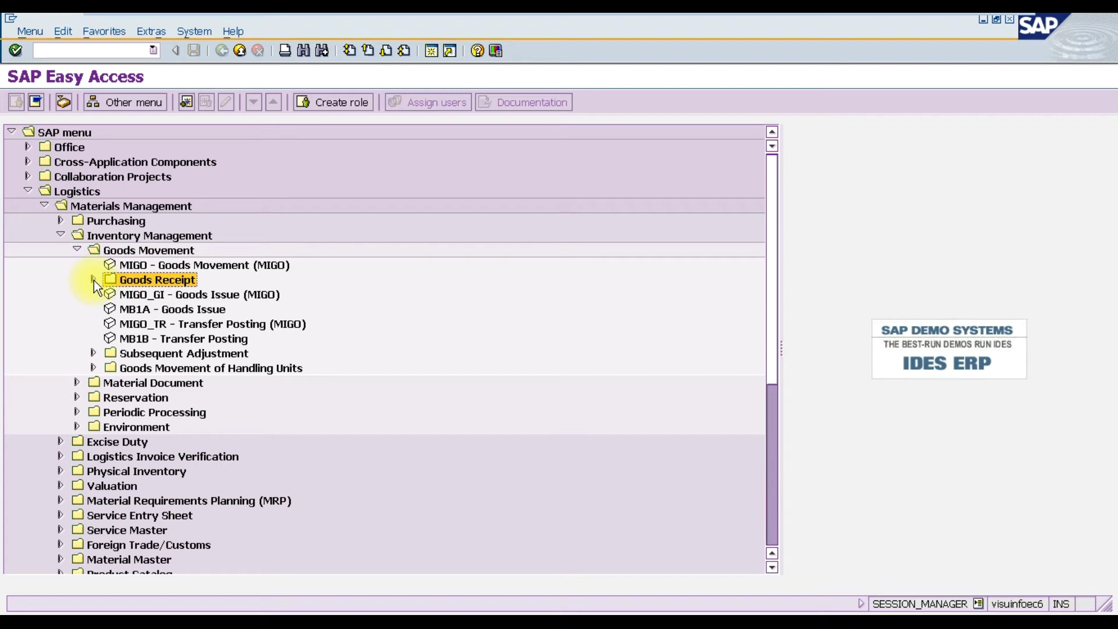
click(93, 280)
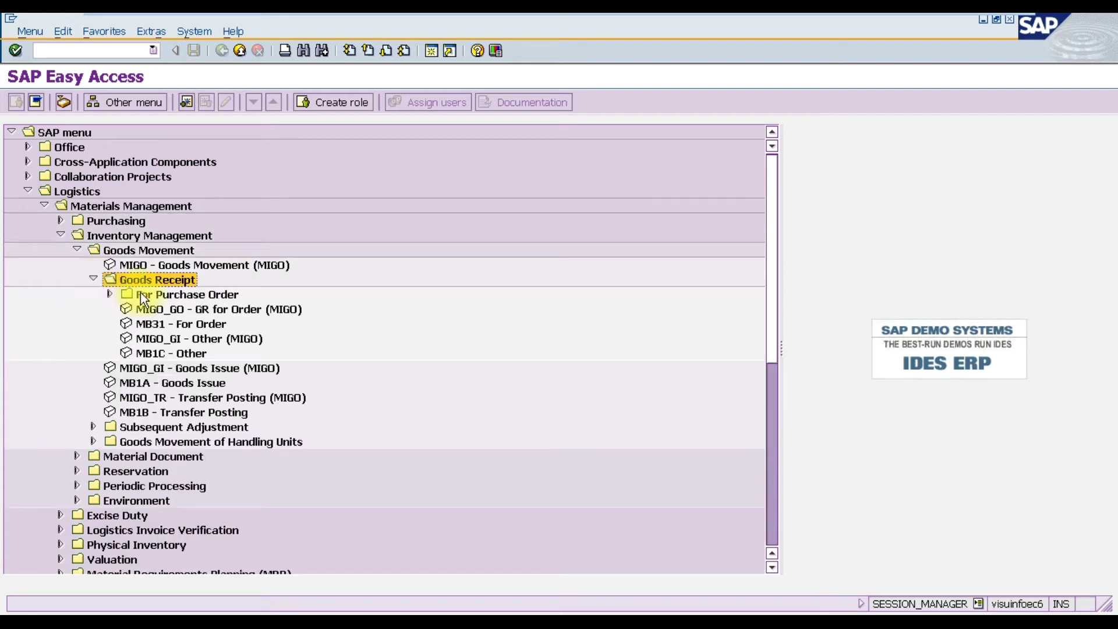
click(141, 293)
click(113, 296)
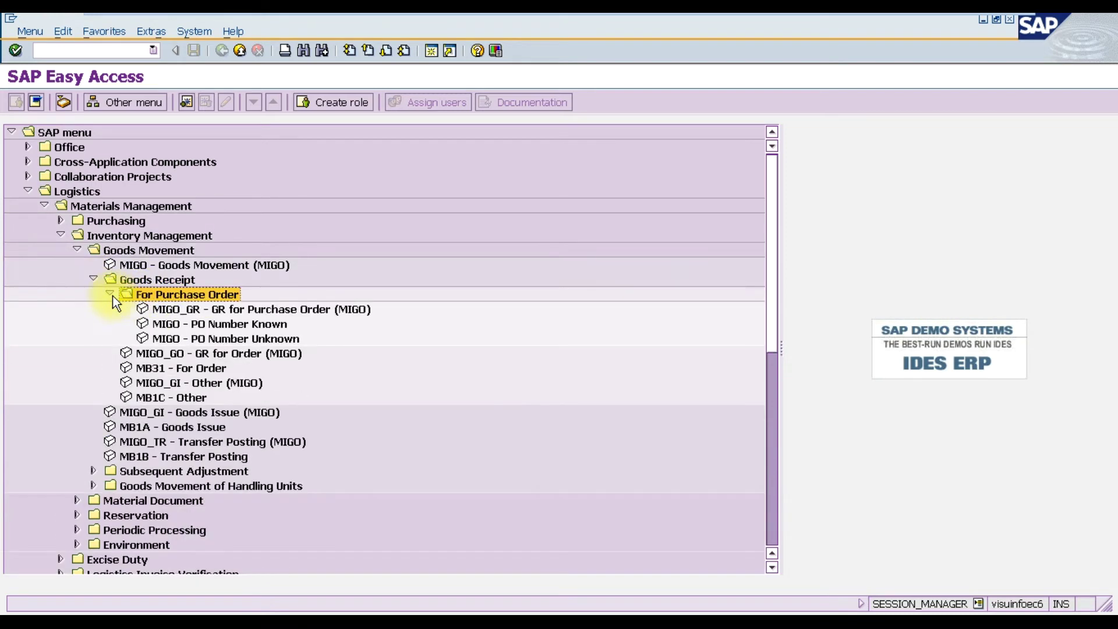
click(169, 312)
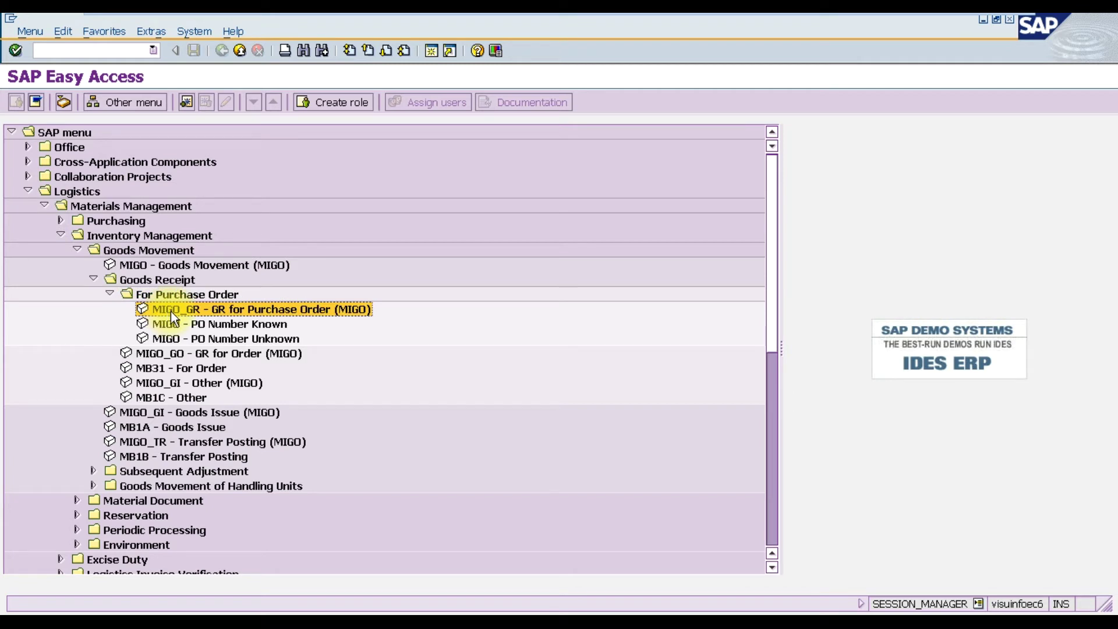
double_click(172, 310)
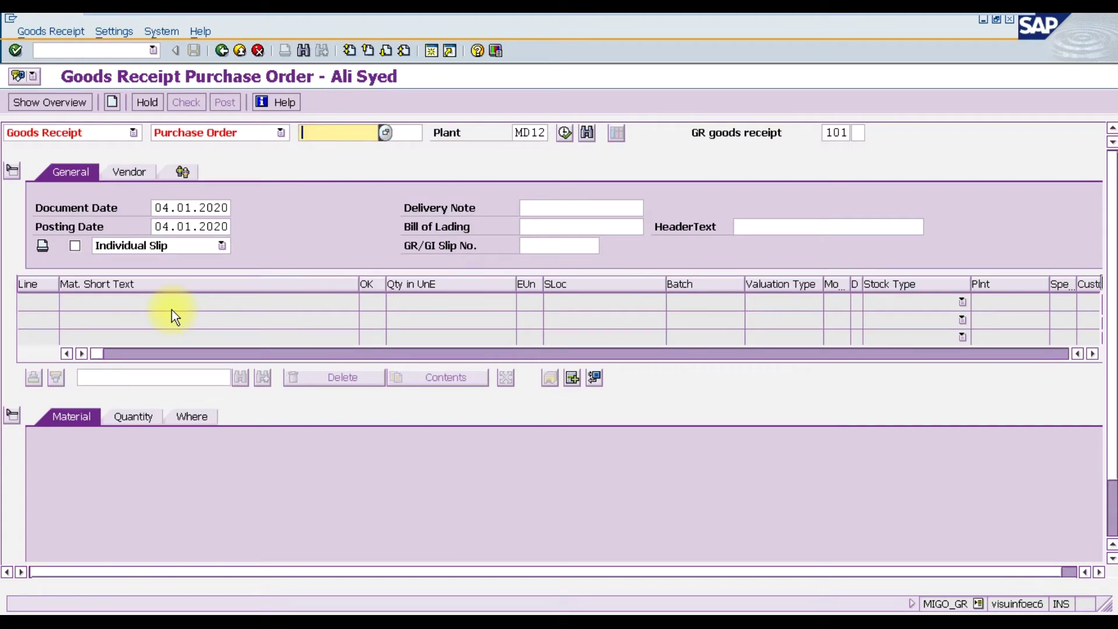
Step: Set the MIGO action to Goods Receipt with Purchase Order as reference document
click(74, 132)
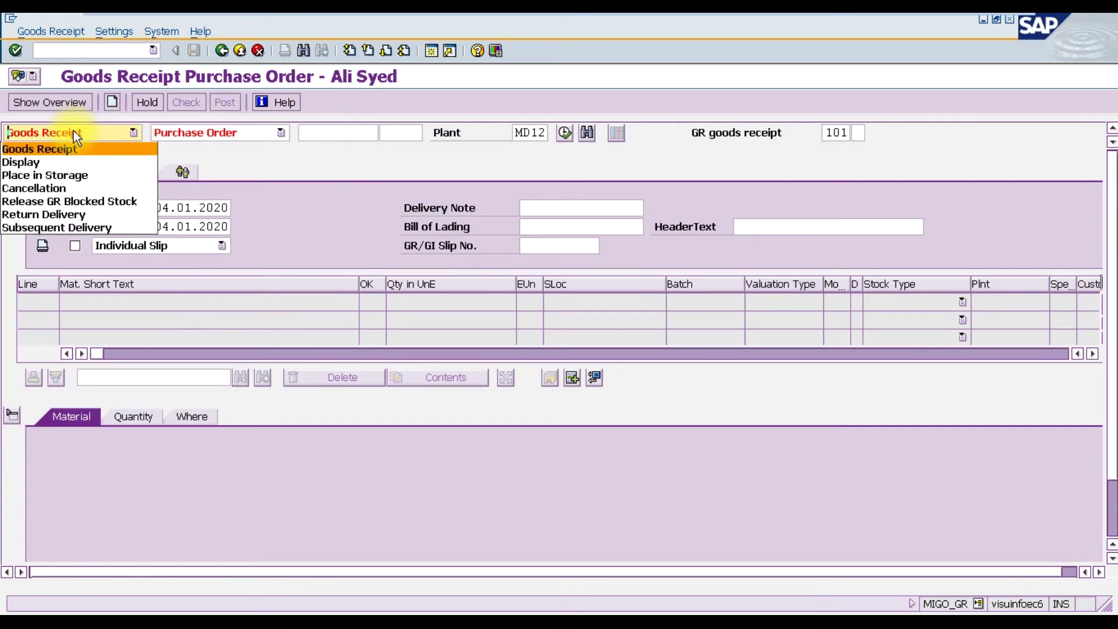
click(50, 149)
click(236, 130)
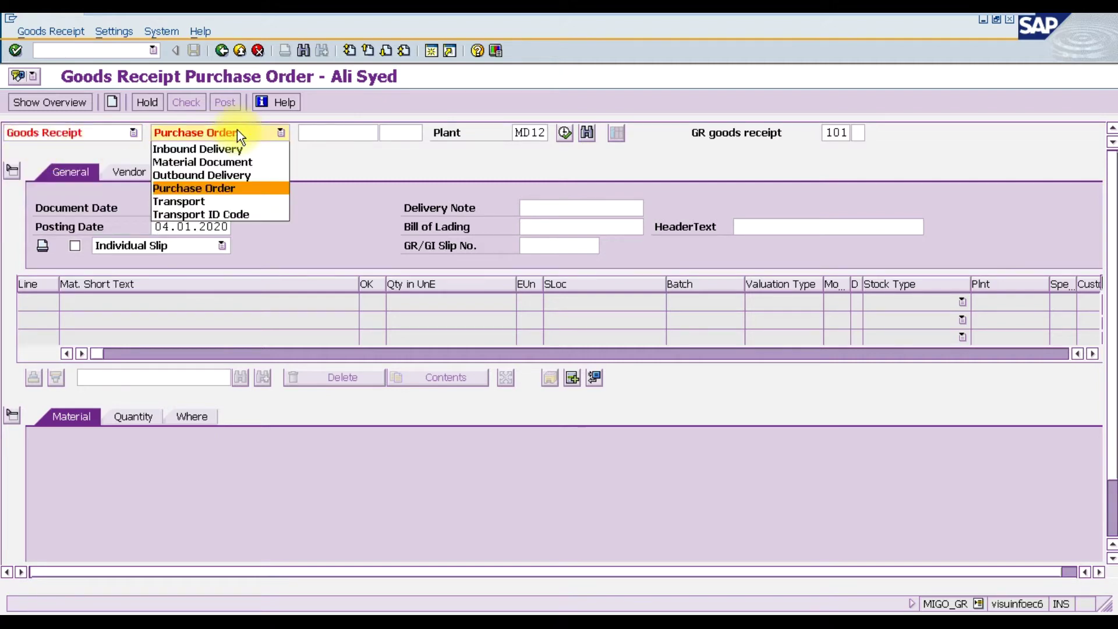
click(235, 191)
click(352, 135)
click(384, 134)
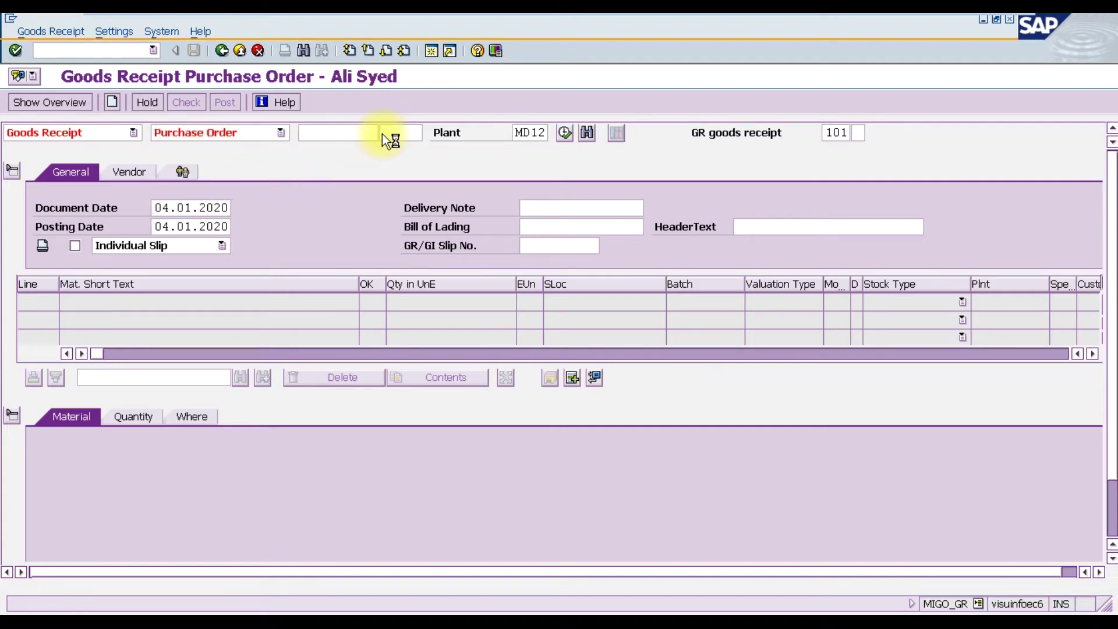
key(Tab)
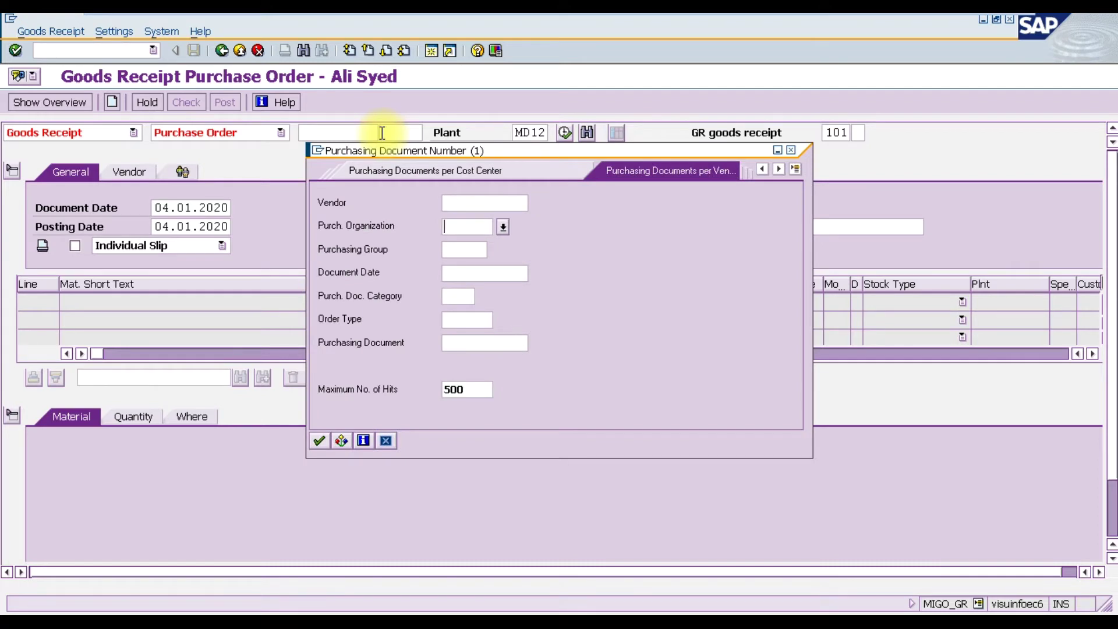
text(MD12)
key(Return)
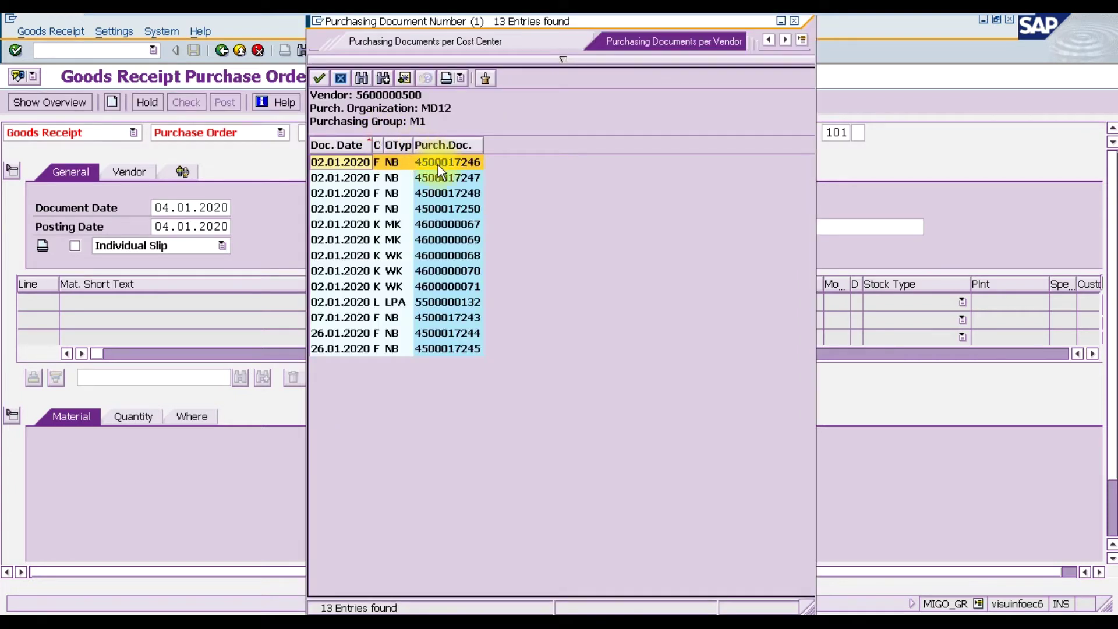
click(397, 208)
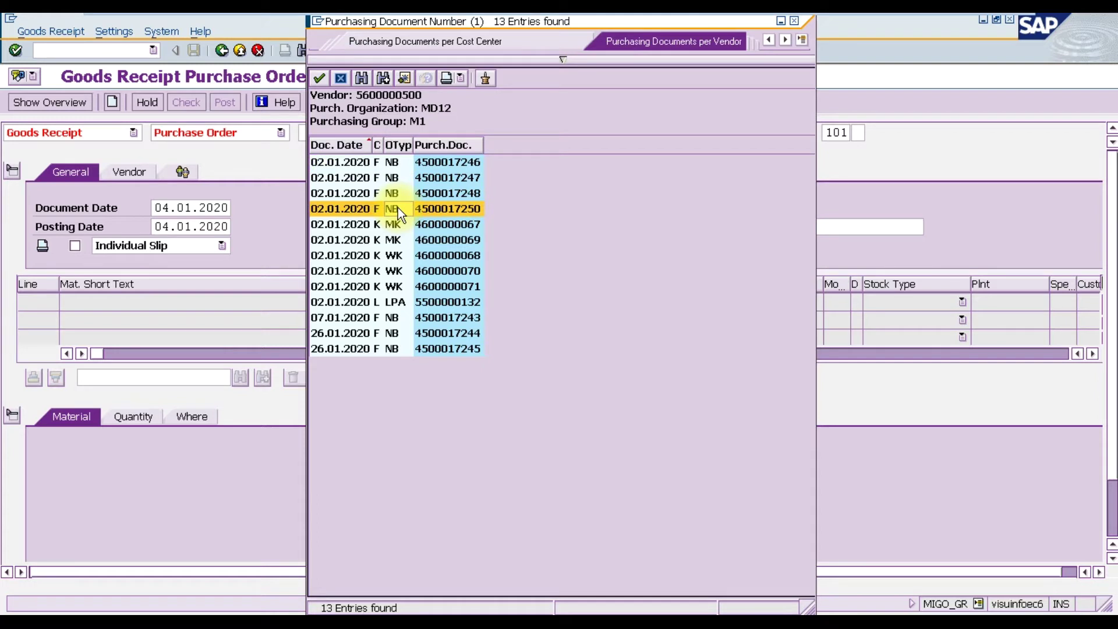
double_click(398, 208)
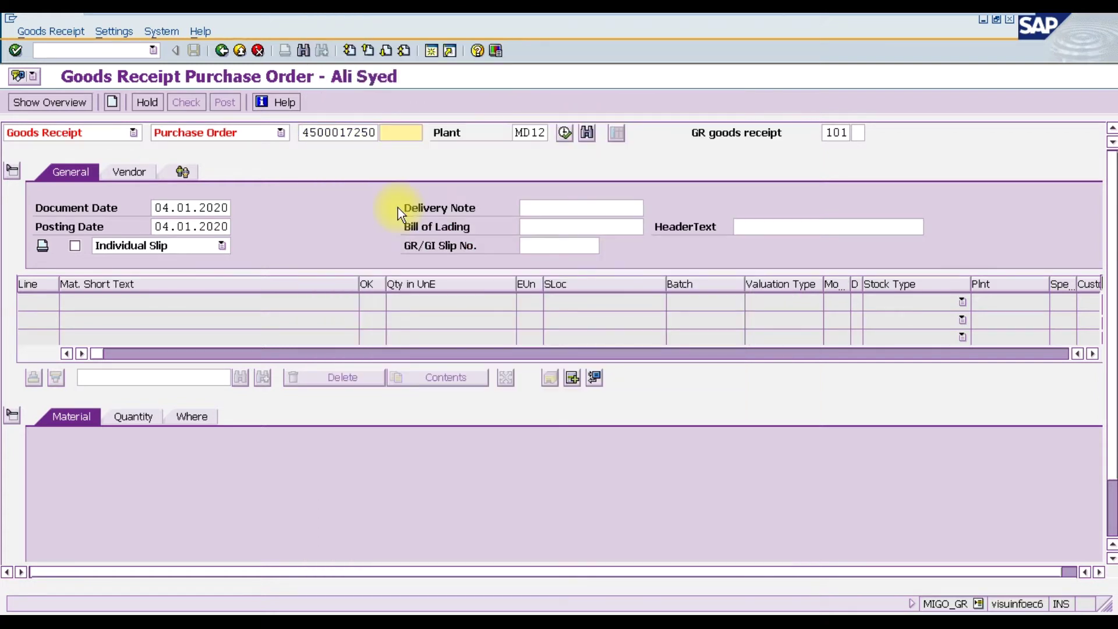
key(Tab)
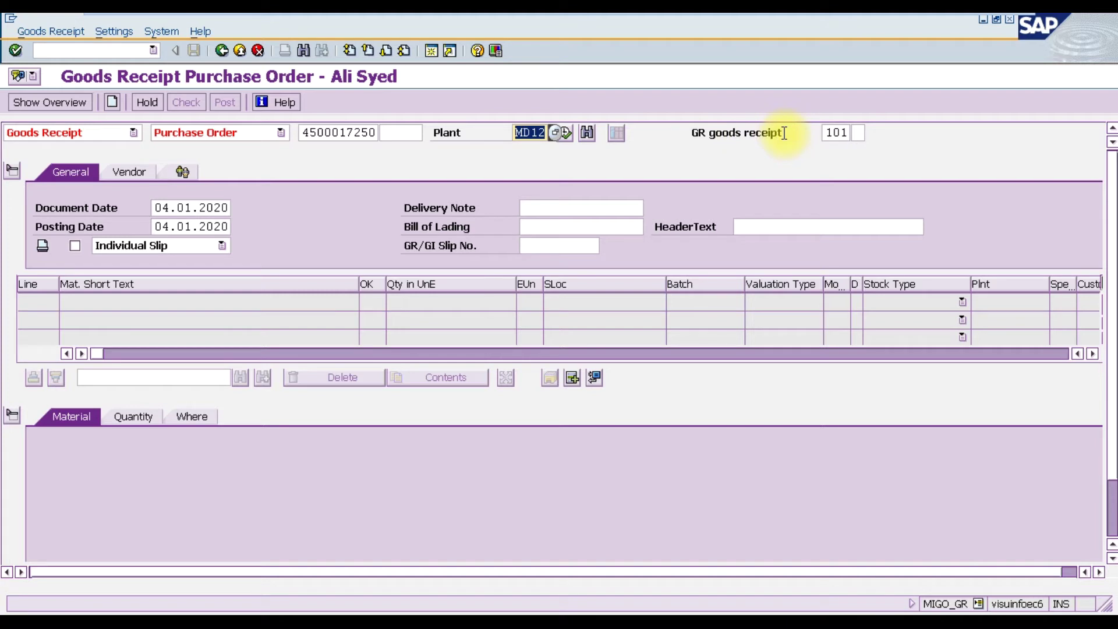
Step: Keep movement type 101 and load the PO's Plastic Sheet 1,000 KG and Aluminum Sheet 500 KG items
click(822, 134)
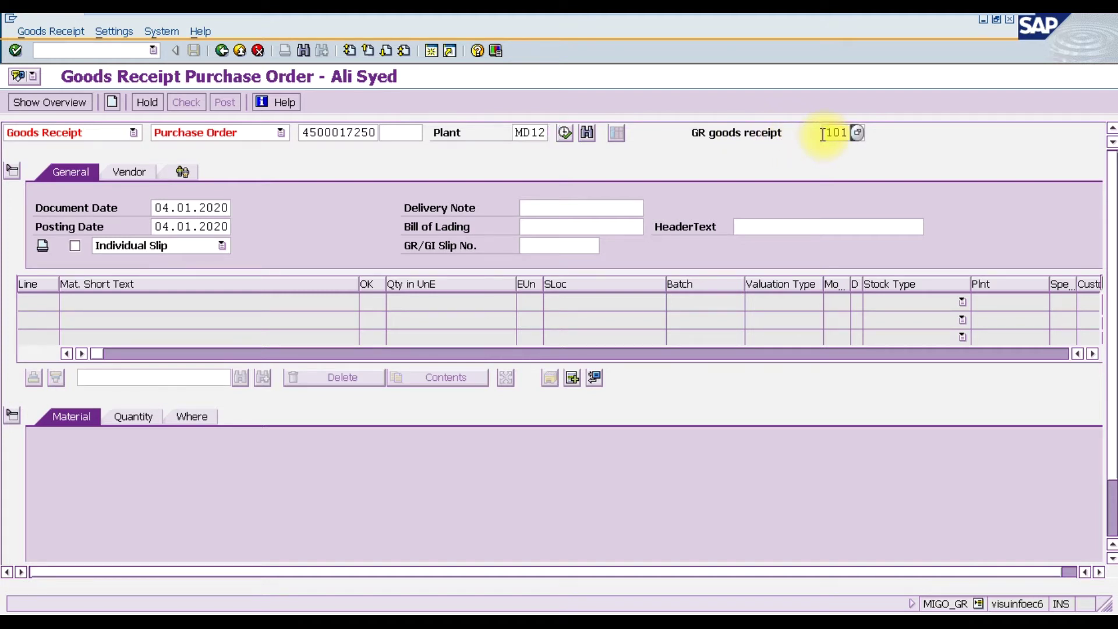
click(561, 134)
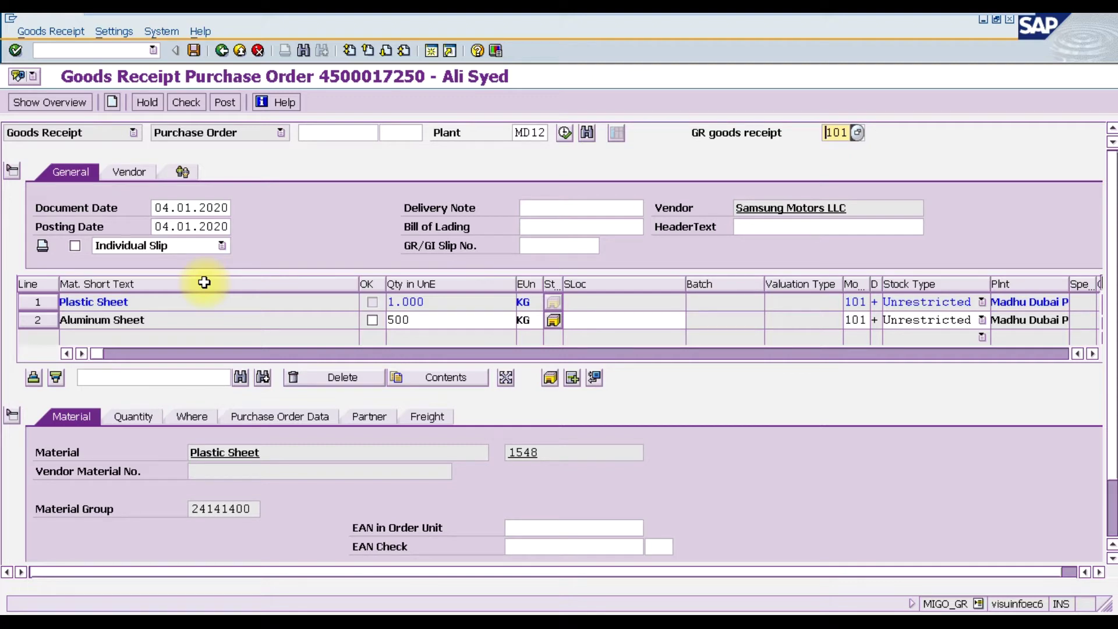
Step: Check document and posting dates, then give the Plastic Sheet line storage location M1 (Dubai Plant S/L1)
click(195, 207)
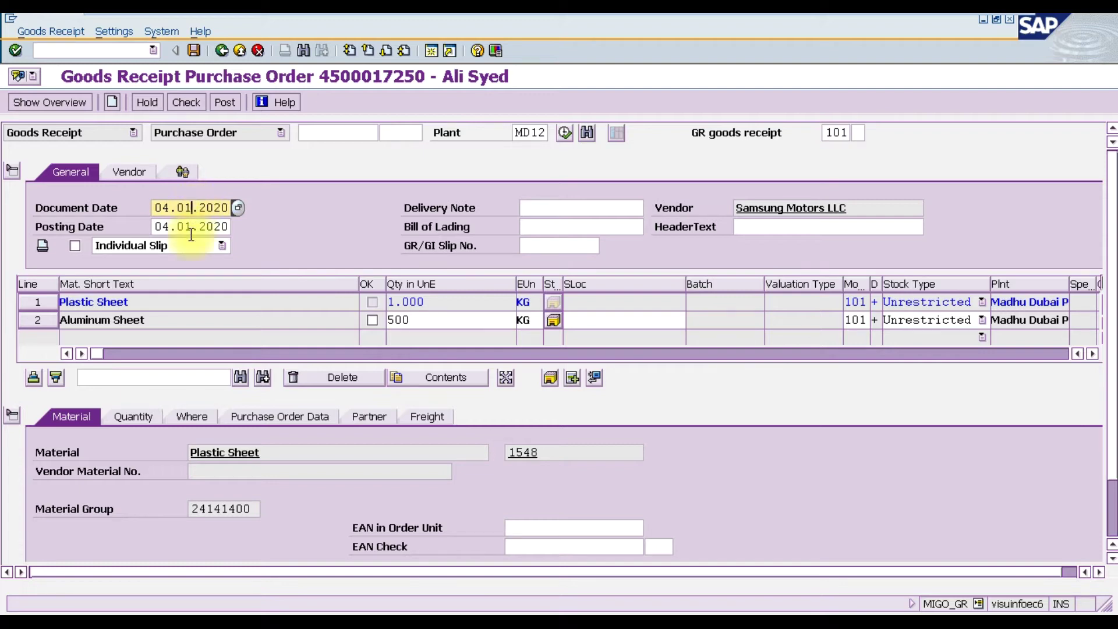
click(192, 226)
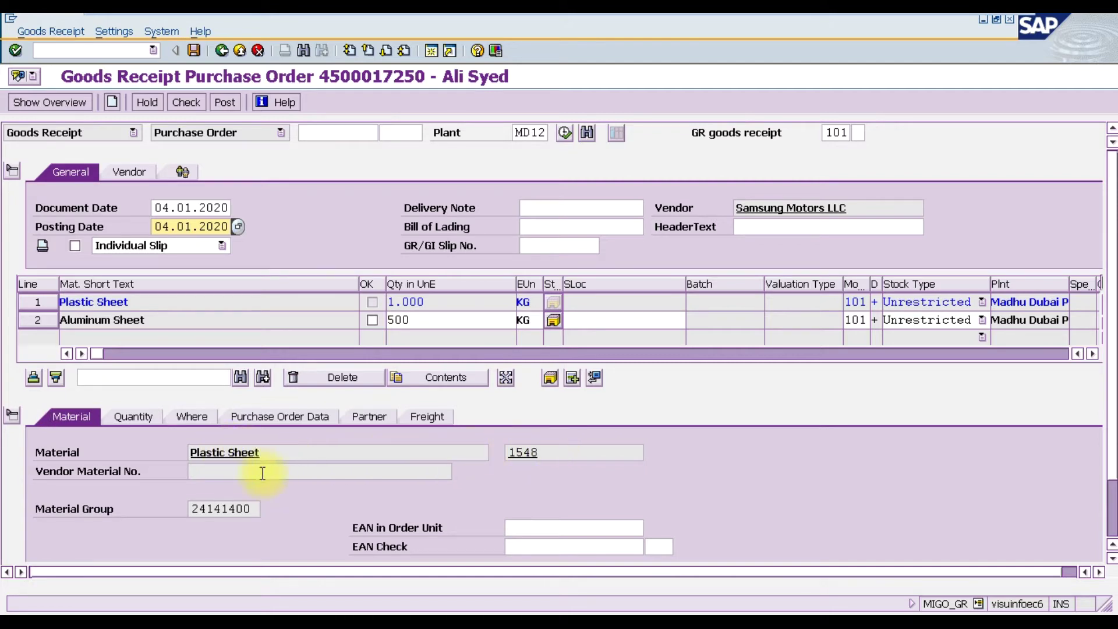
click(130, 417)
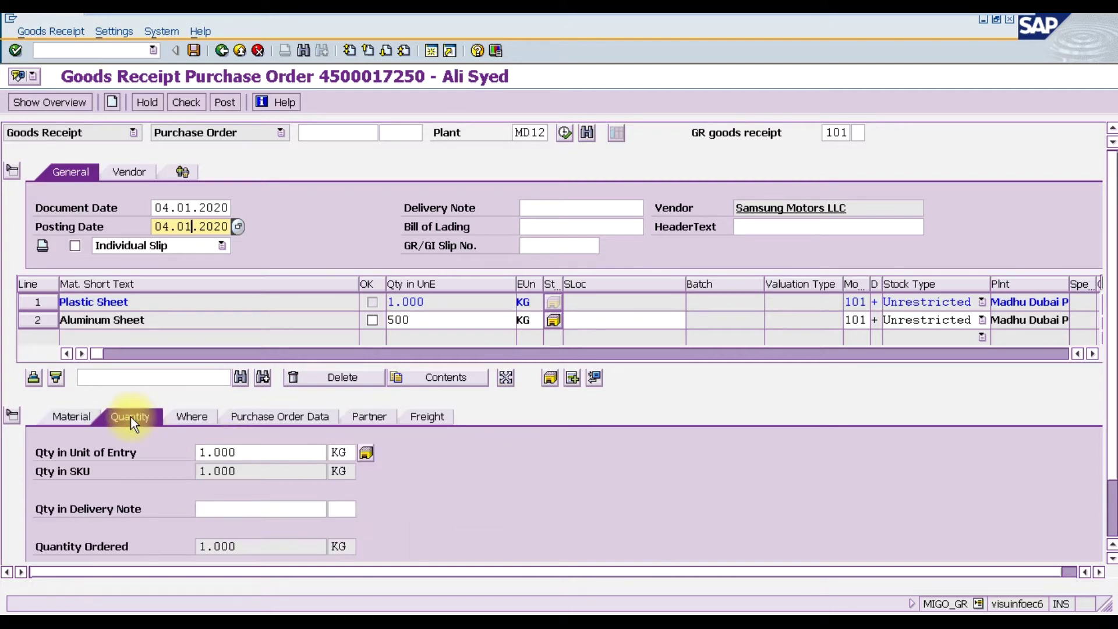
click(187, 416)
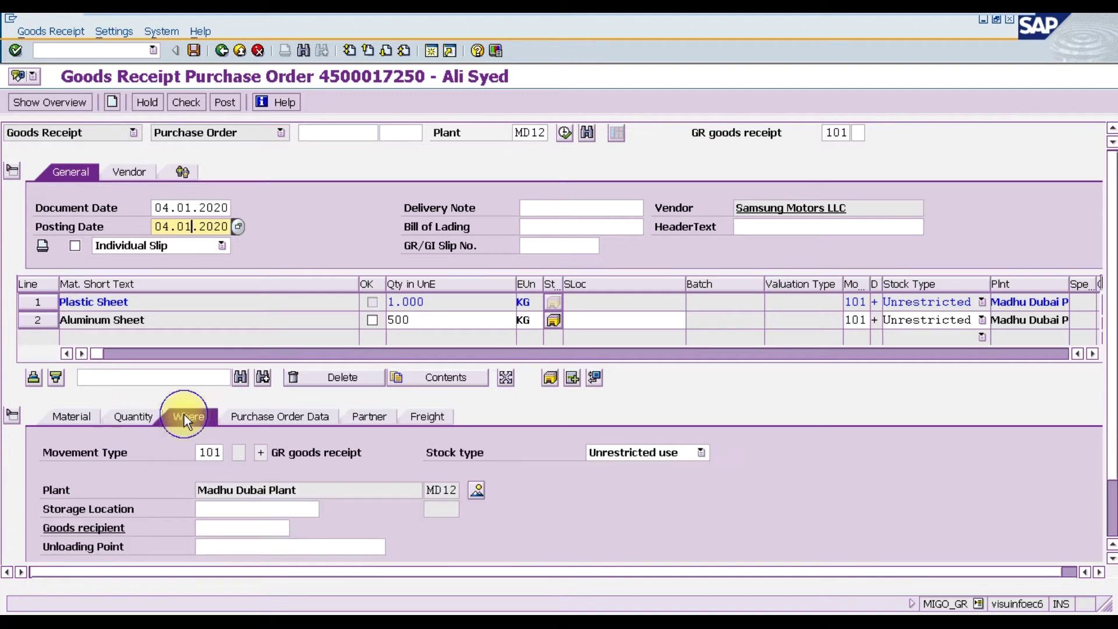
click(212, 508)
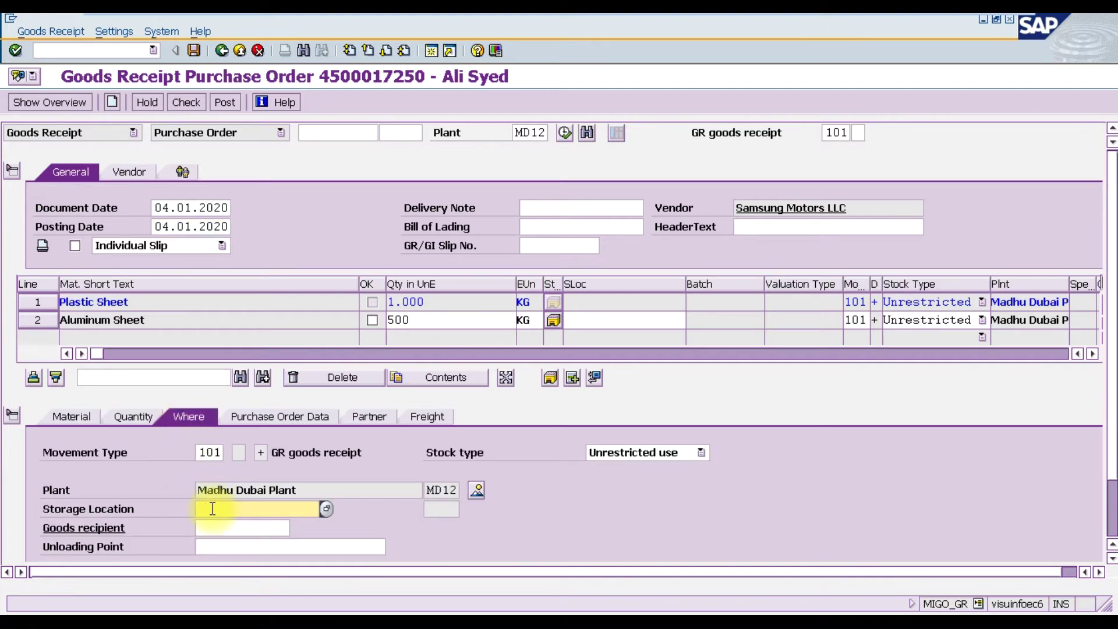
text(m)
key(Down)
key(Return)
key(Return)
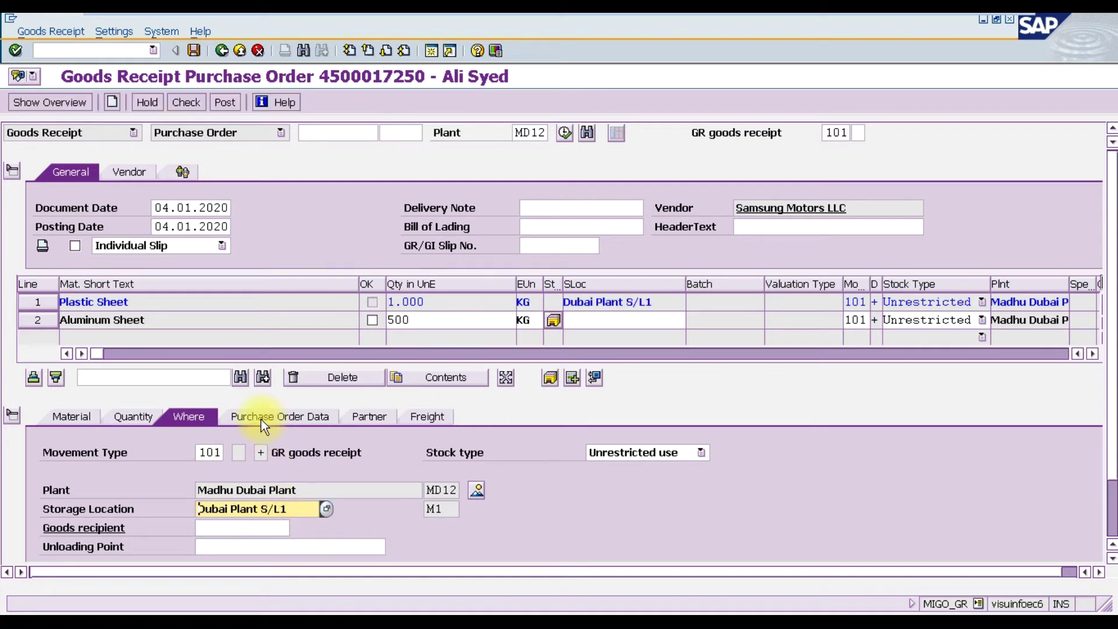
Step: Review the item's purchase order, partner and freight data, then show its material data
click(265, 418)
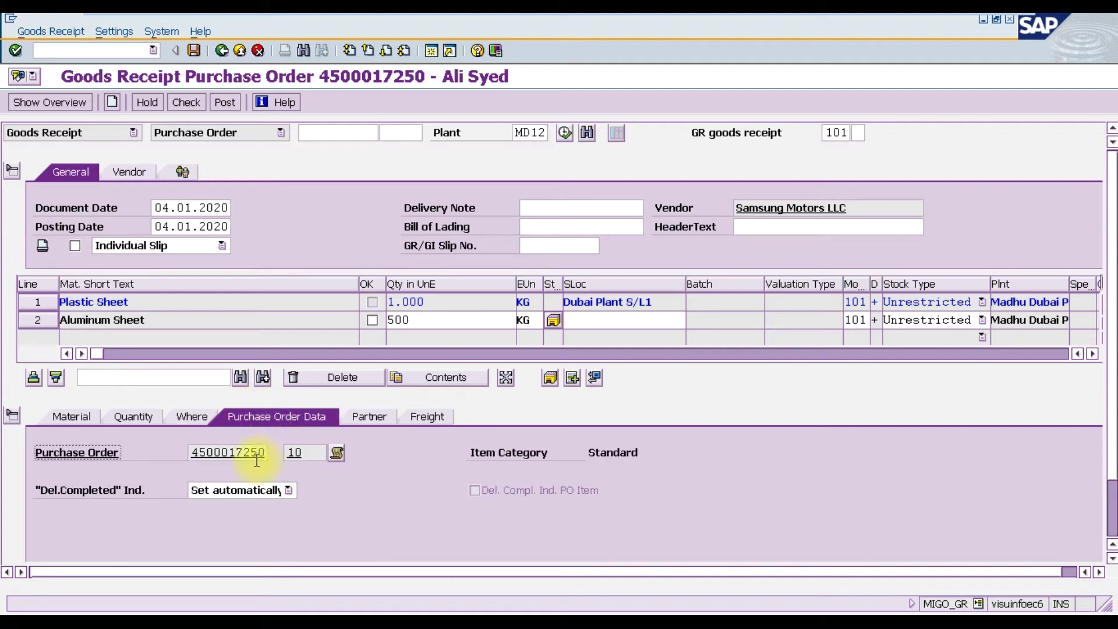
click(384, 418)
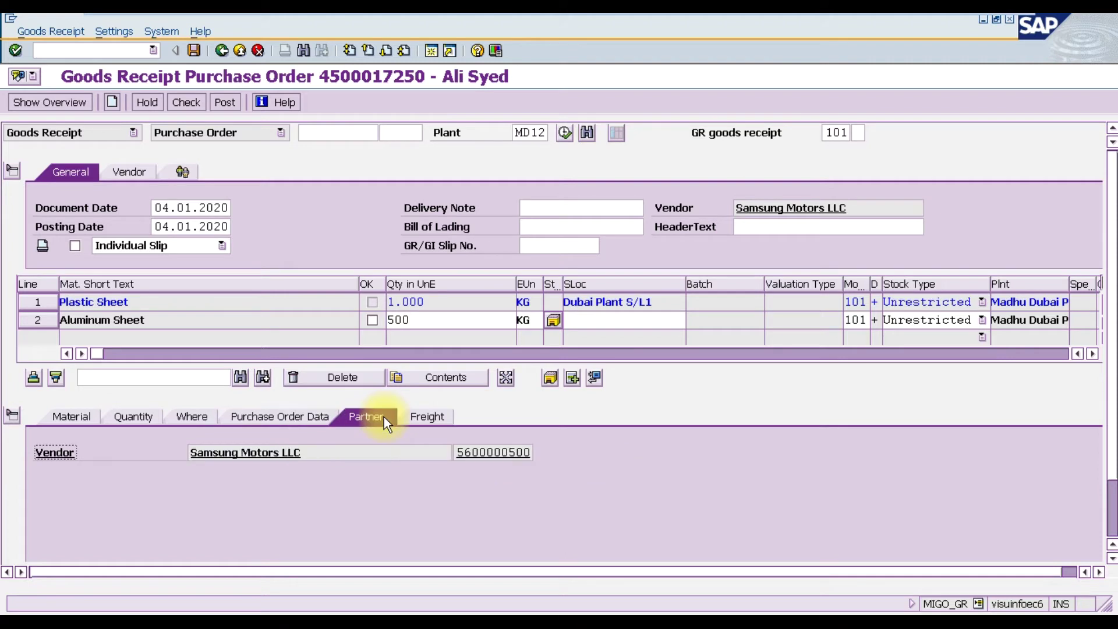
click(424, 419)
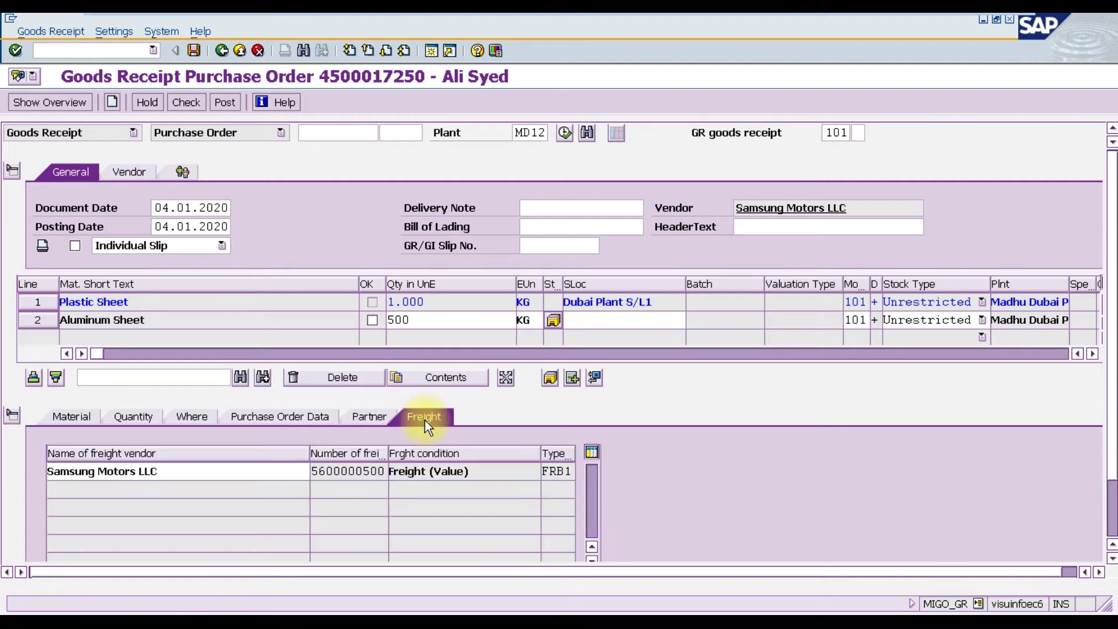
click(90, 417)
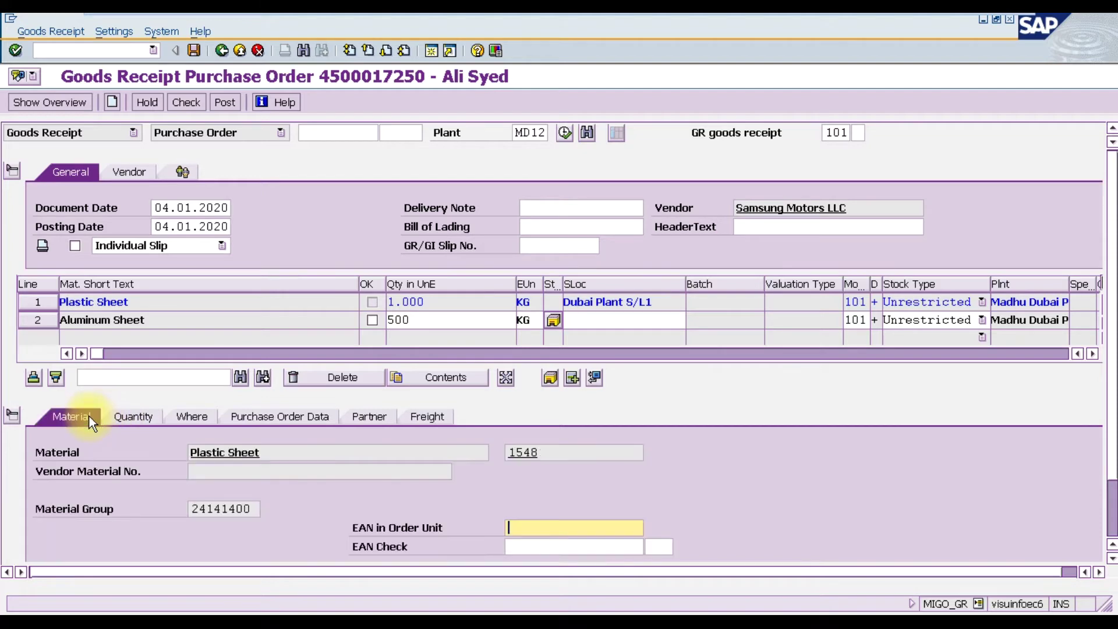
Step: Set storage location M1 on the Aluminum Sheet line and mark it Item OK
click(37, 321)
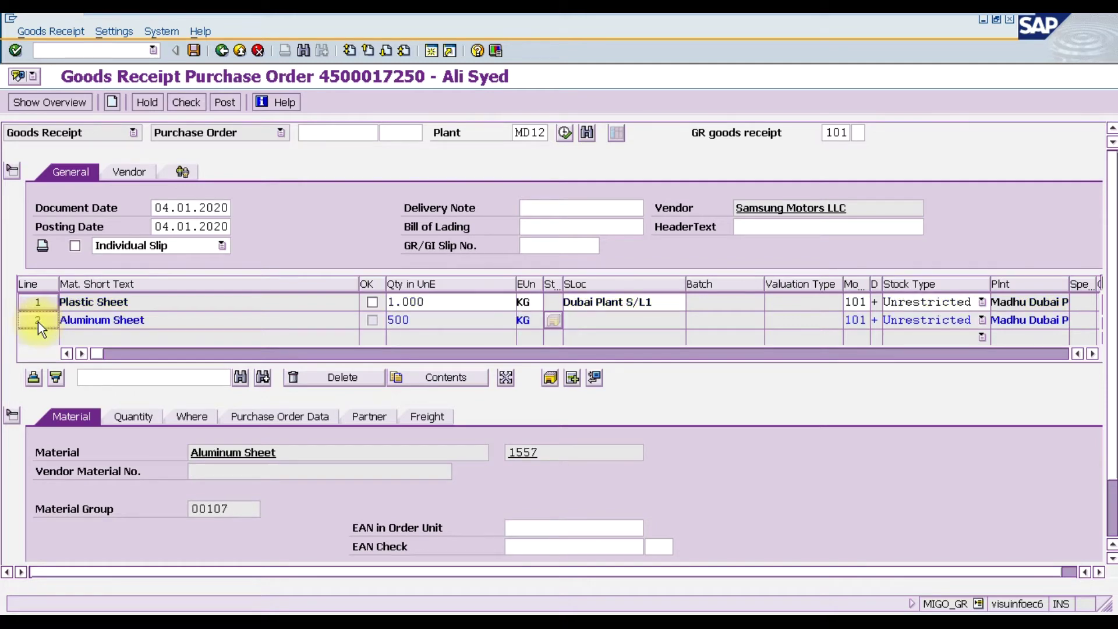
click(127, 424)
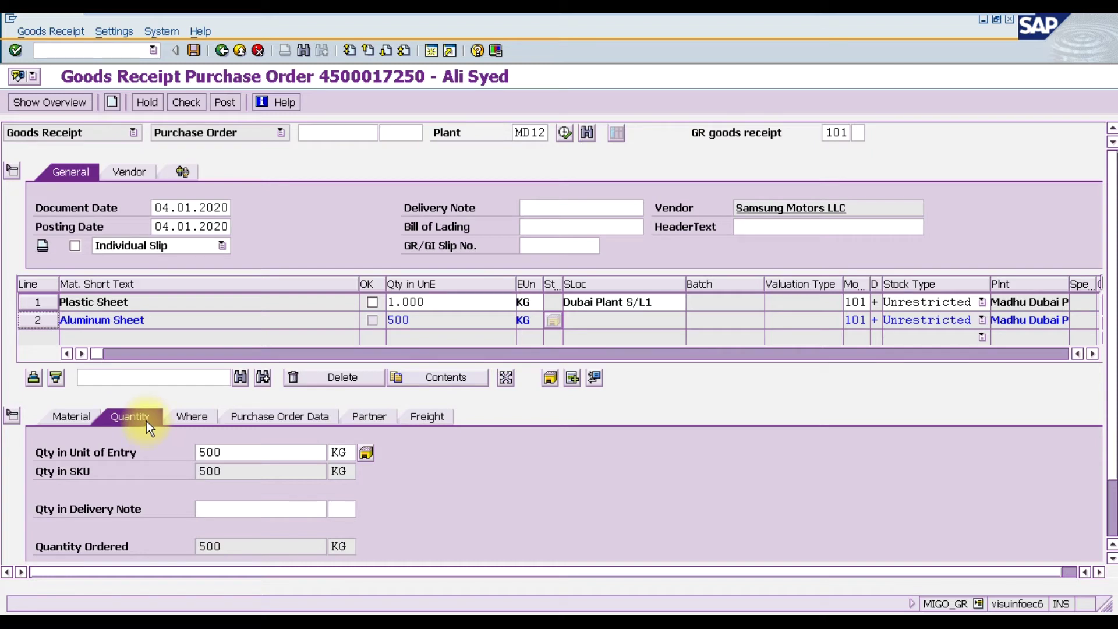
click(182, 418)
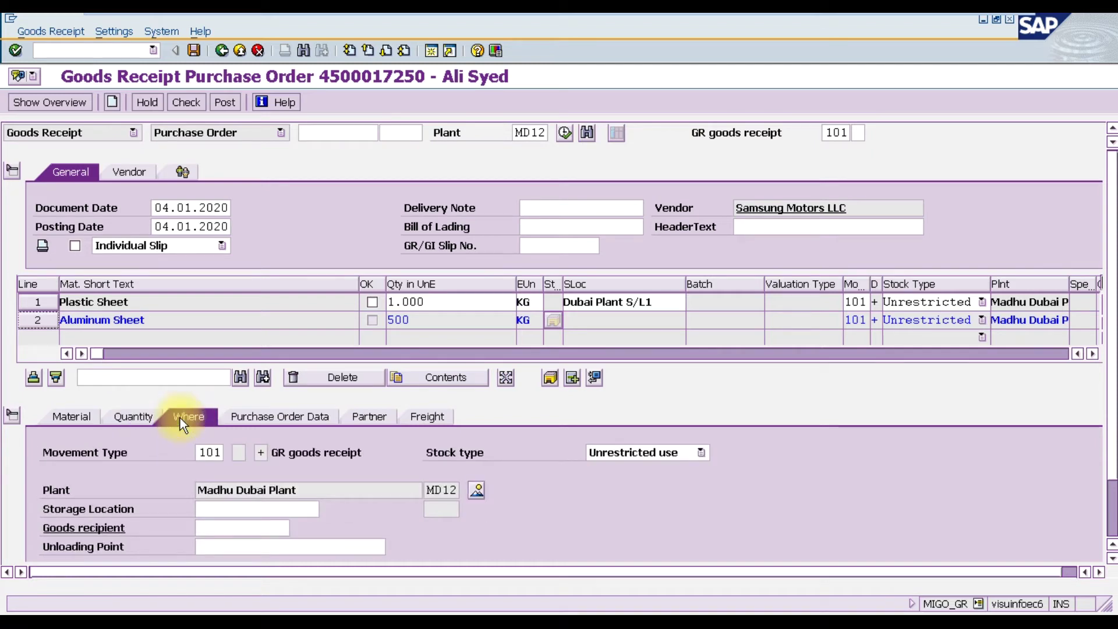
click(235, 509)
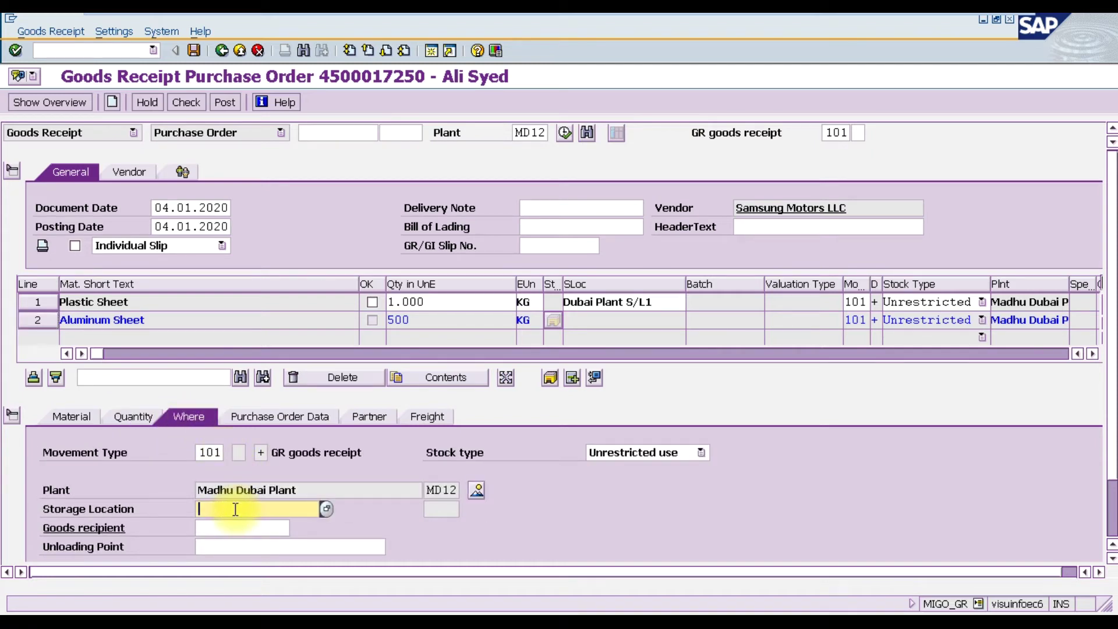
text(M1)
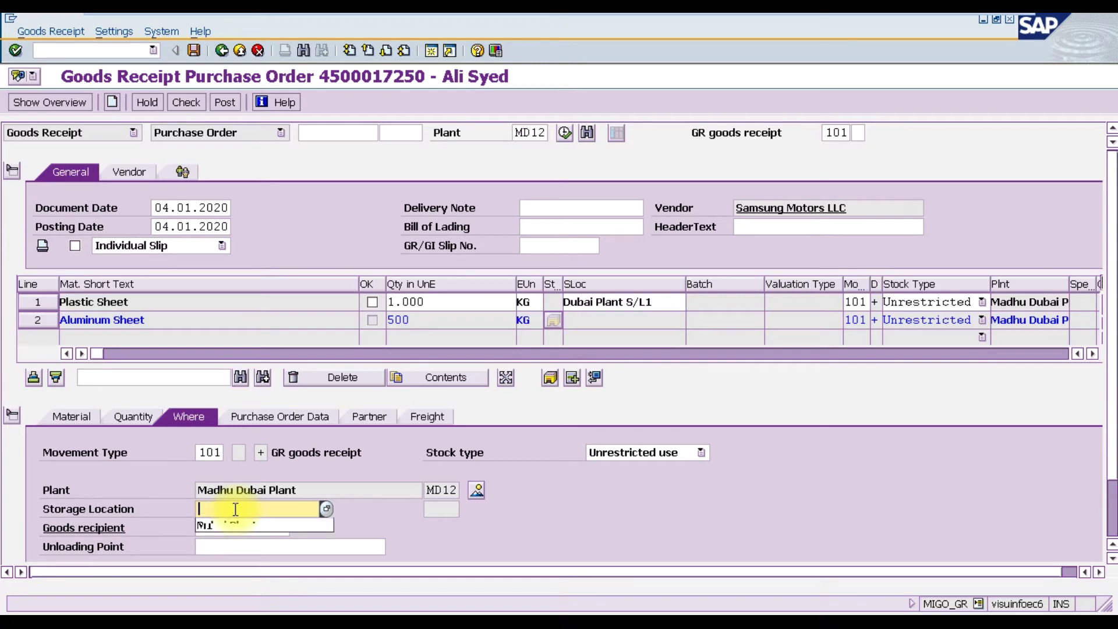
key(Return)
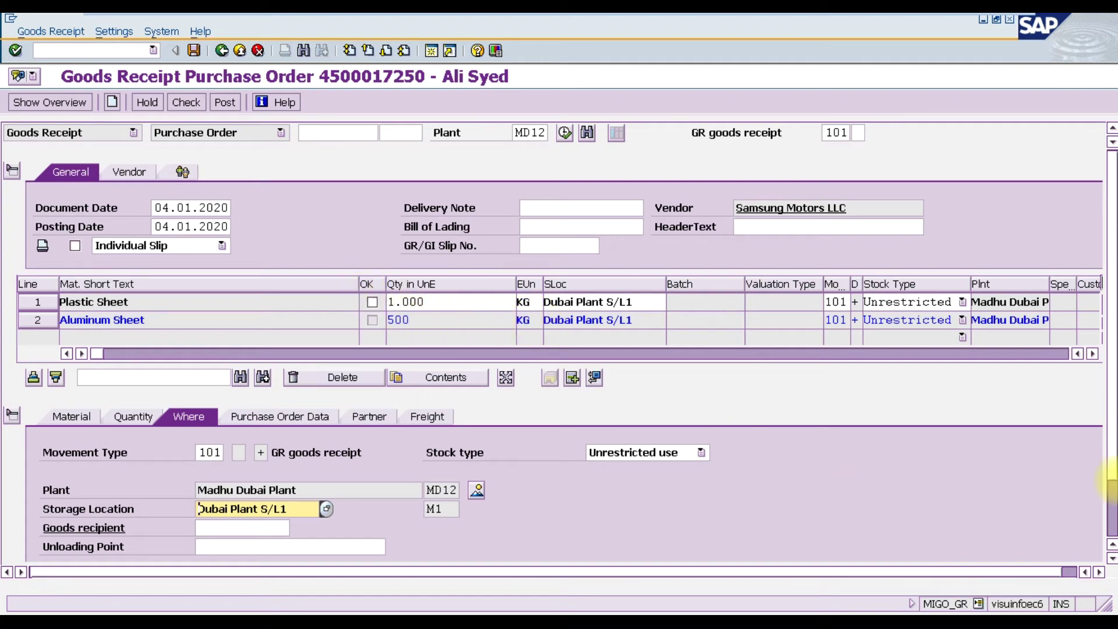
click(1113, 495)
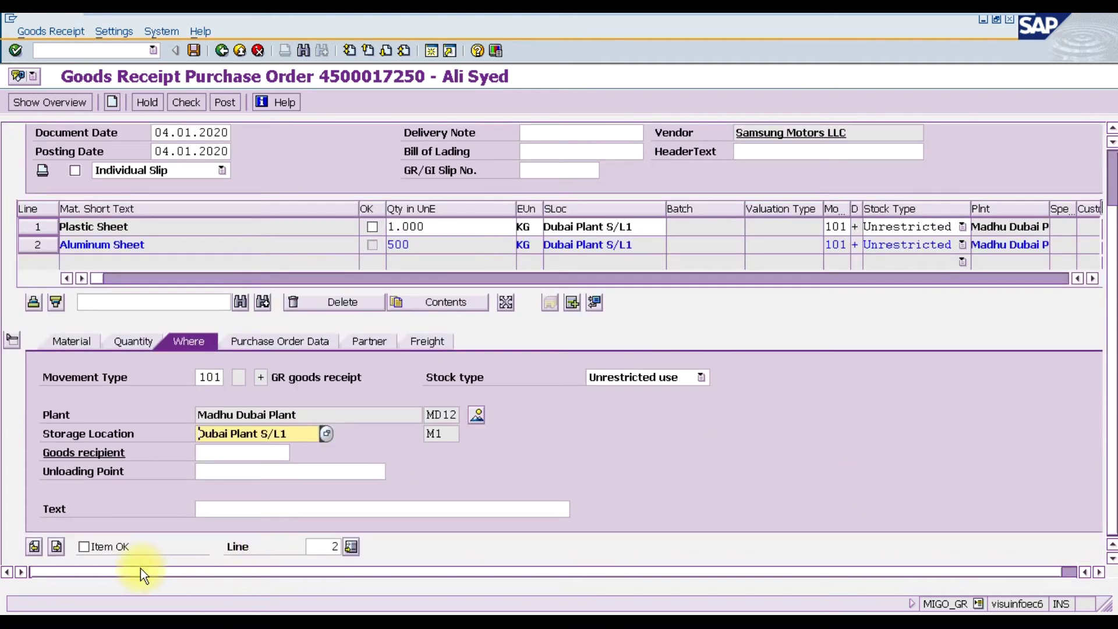
click(100, 550)
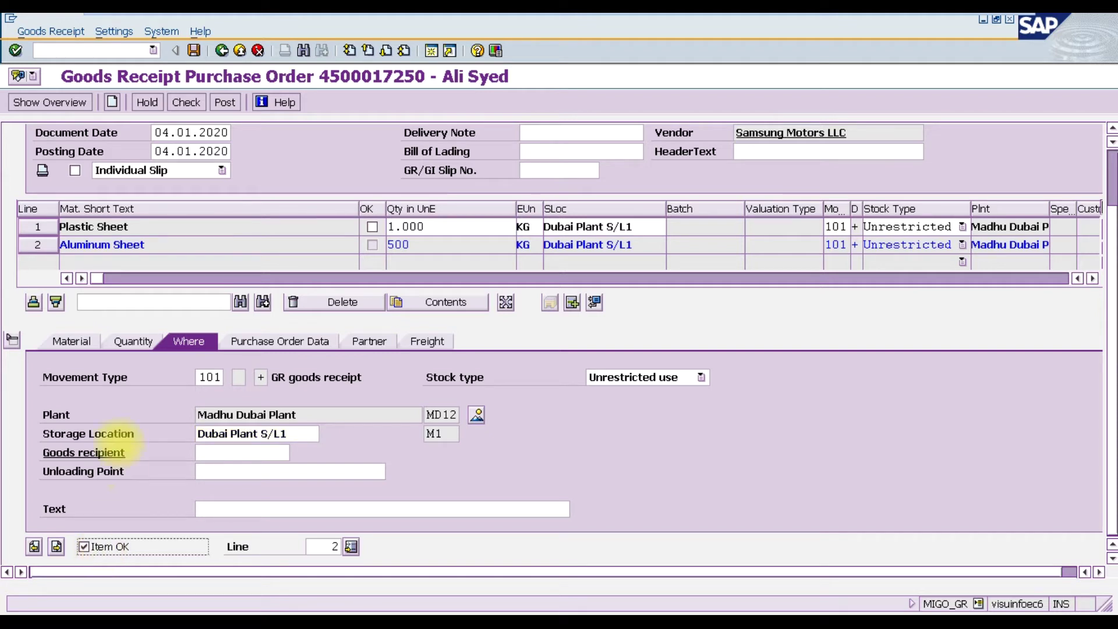
click(184, 106)
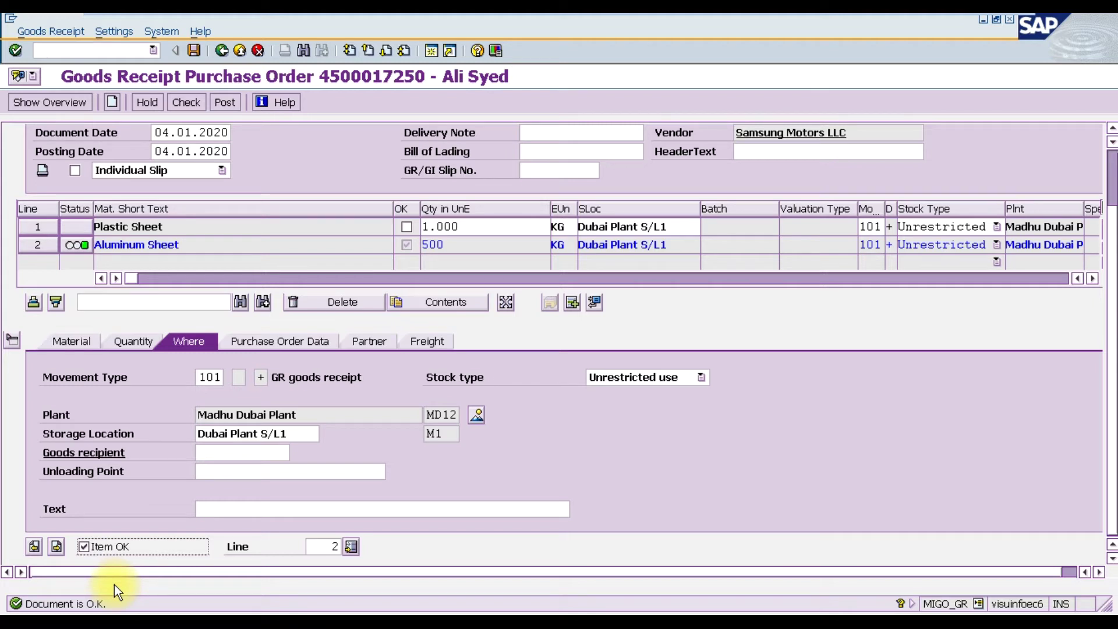
click(407, 227)
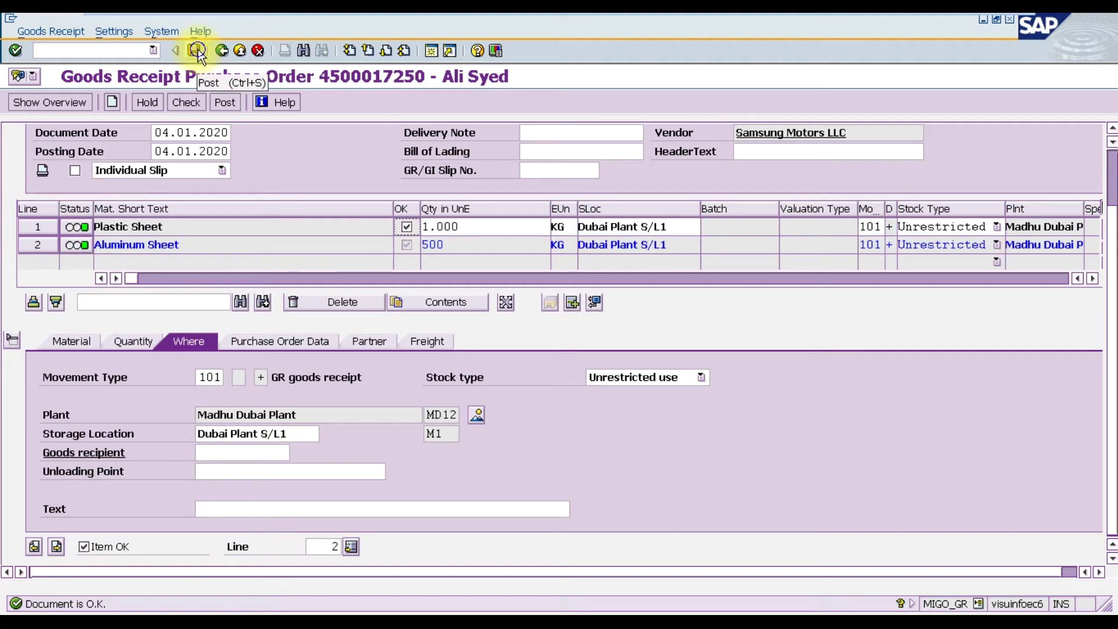
click(198, 50)
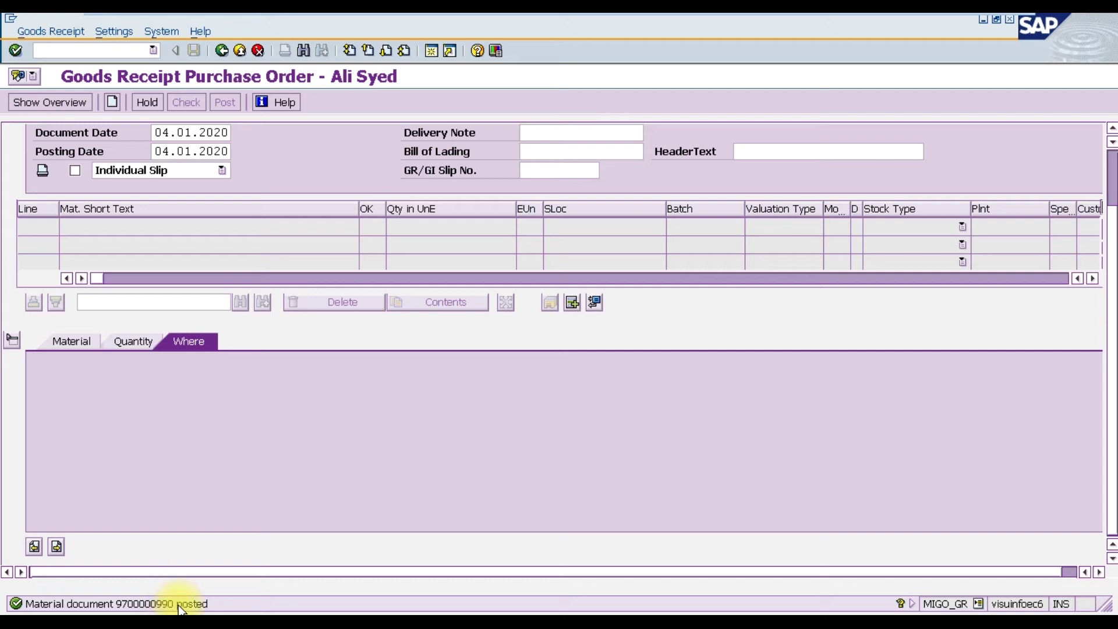
Step: Leave the posted receipt and reopen an empty MIGO_GR screen for plant MD12
click(222, 53)
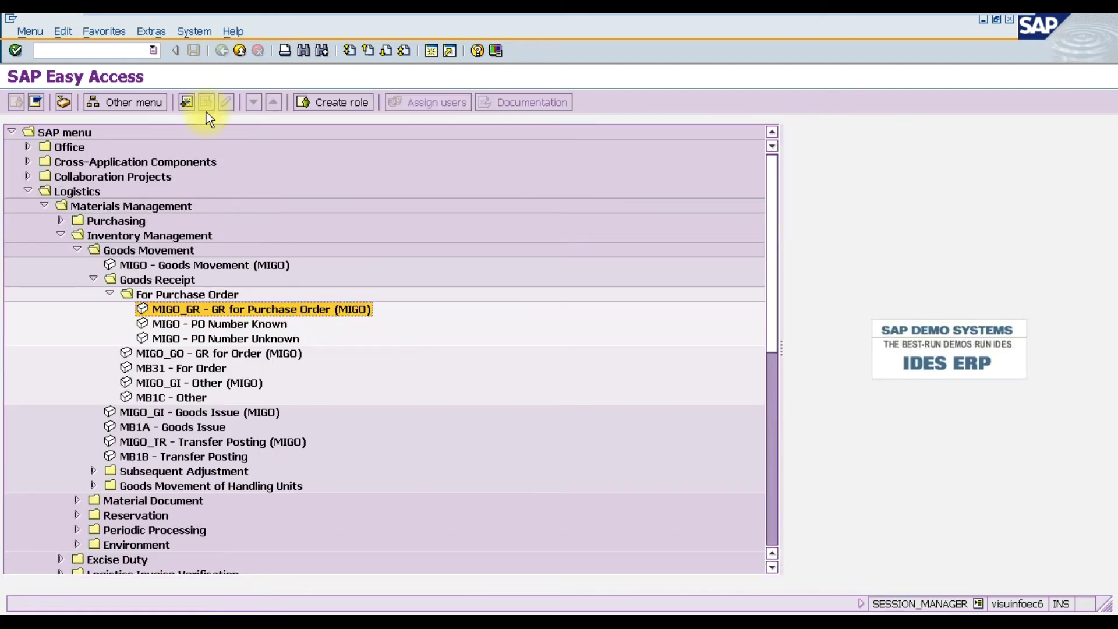
key(Return)
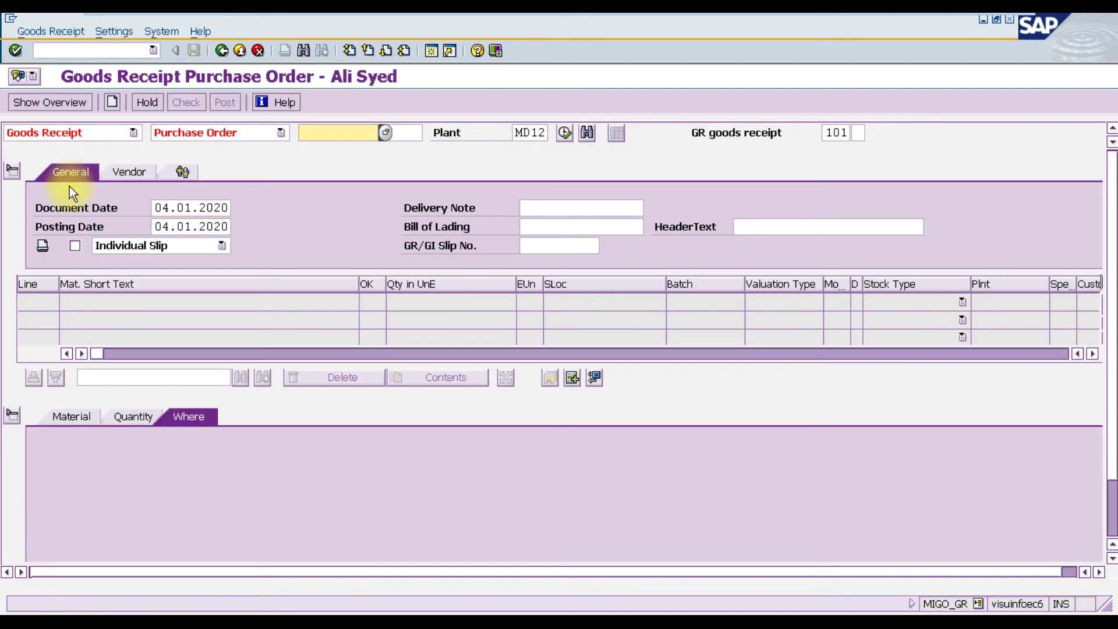
click(80, 133)
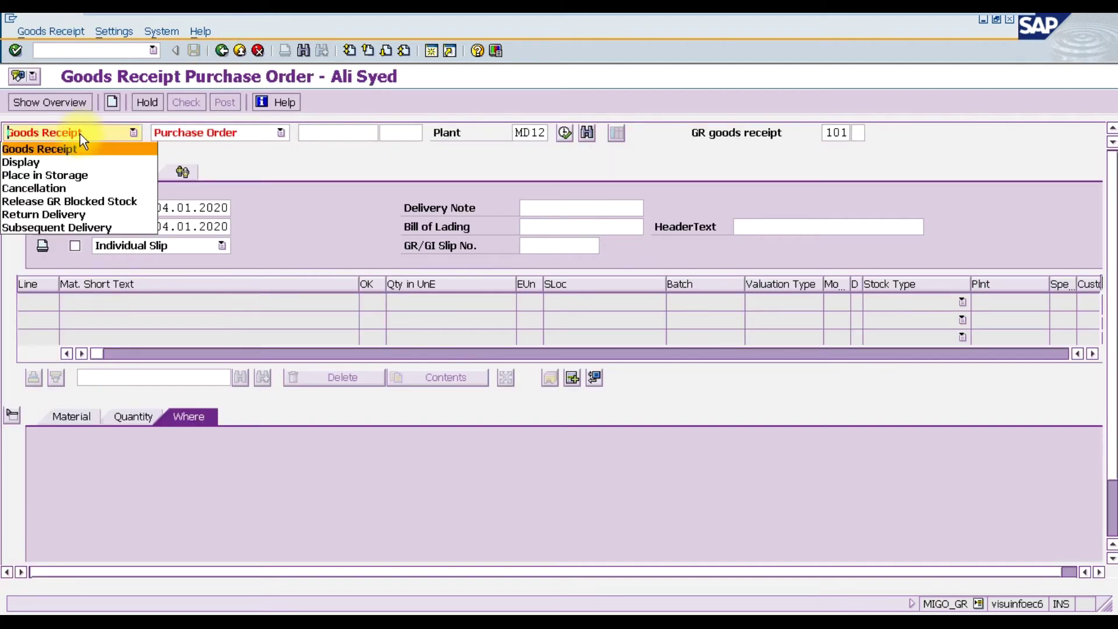
click(61, 161)
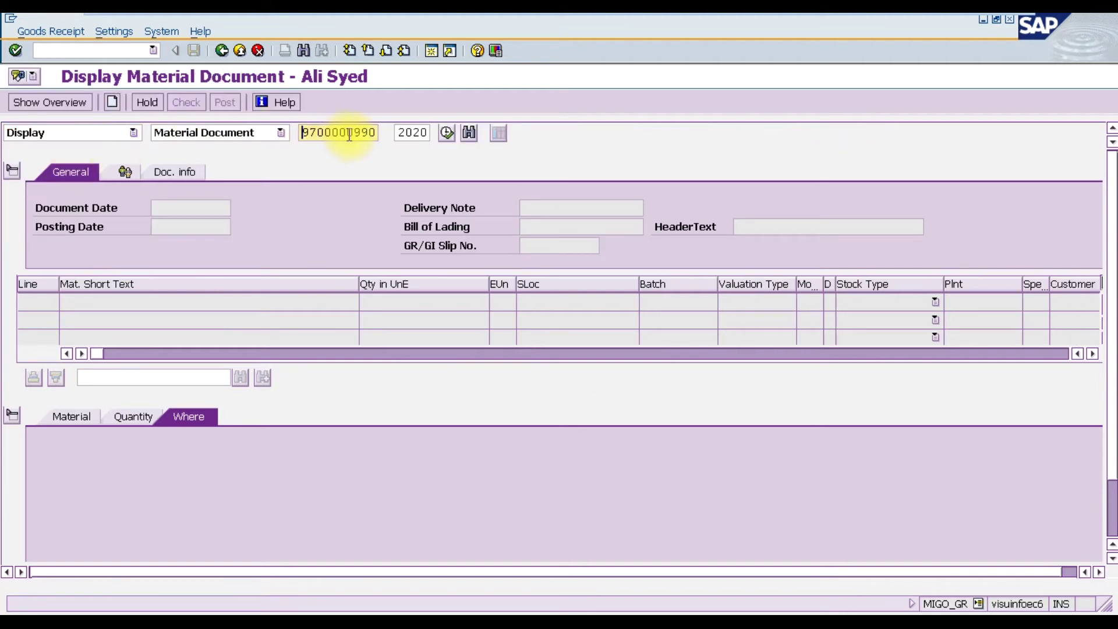
click(445, 135)
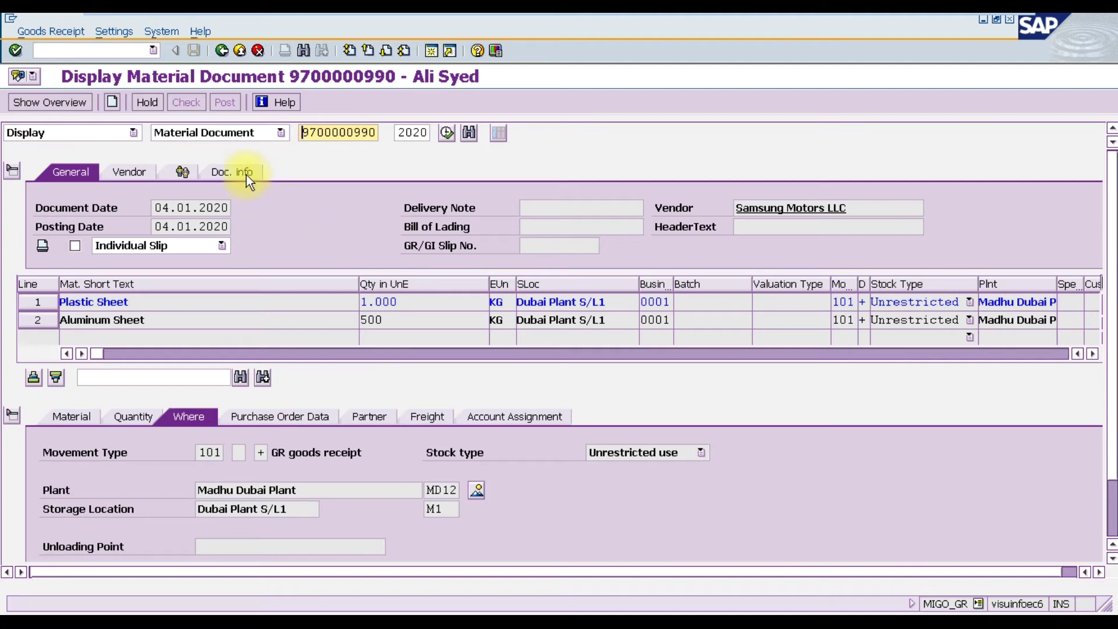
click(246, 175)
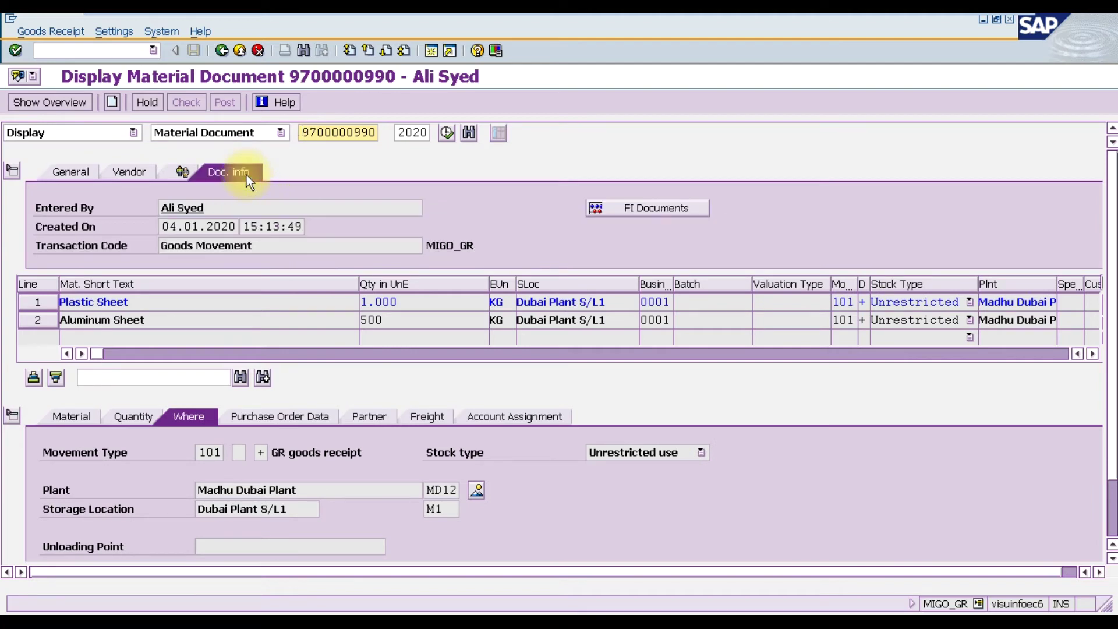
Step: Open accounting document 5001 from FI Documents in General Ledger view, then go back
click(686, 210)
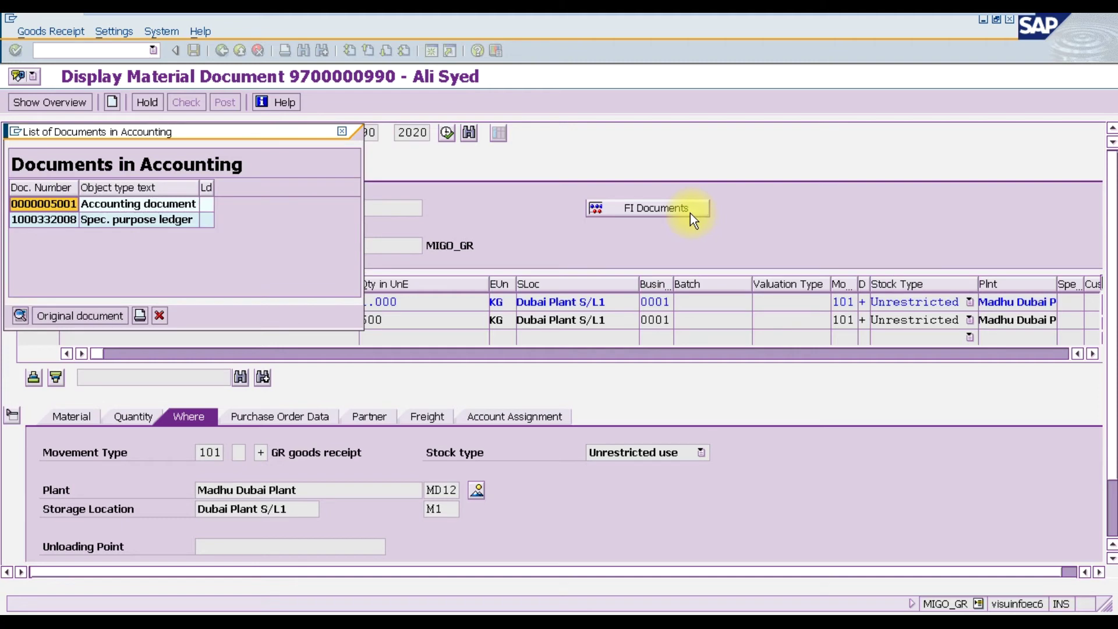
double_click(61, 205)
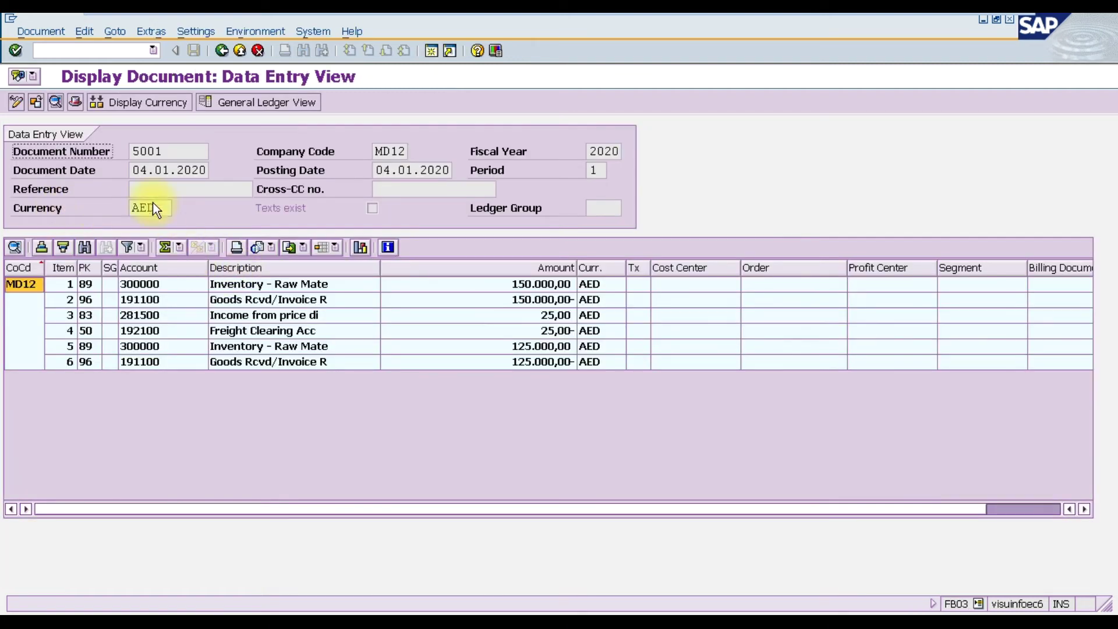
click(261, 105)
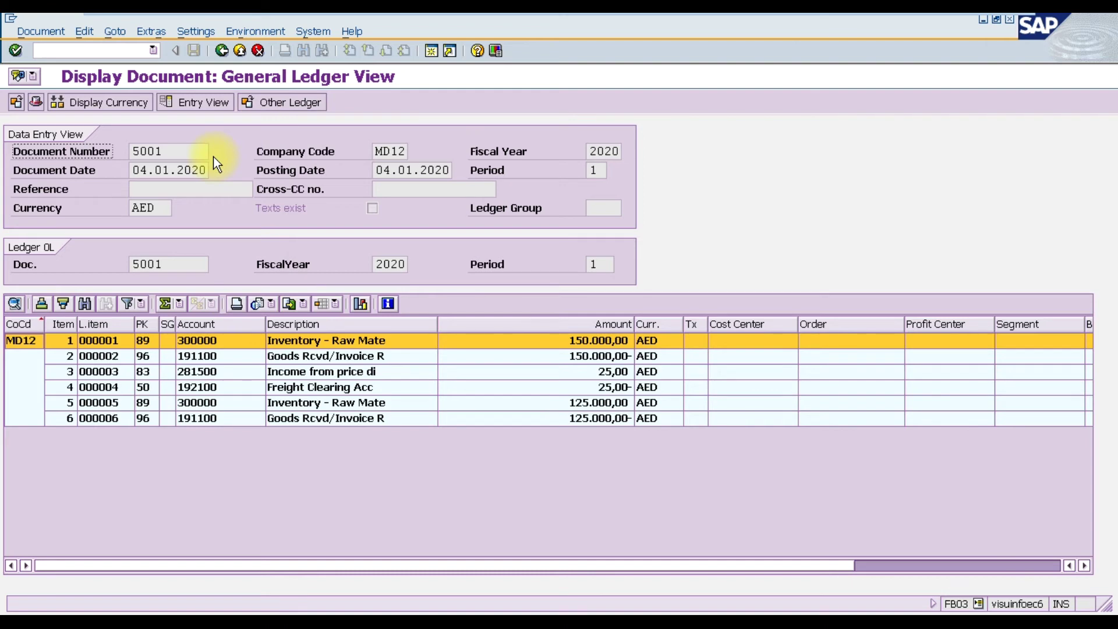
click(225, 52)
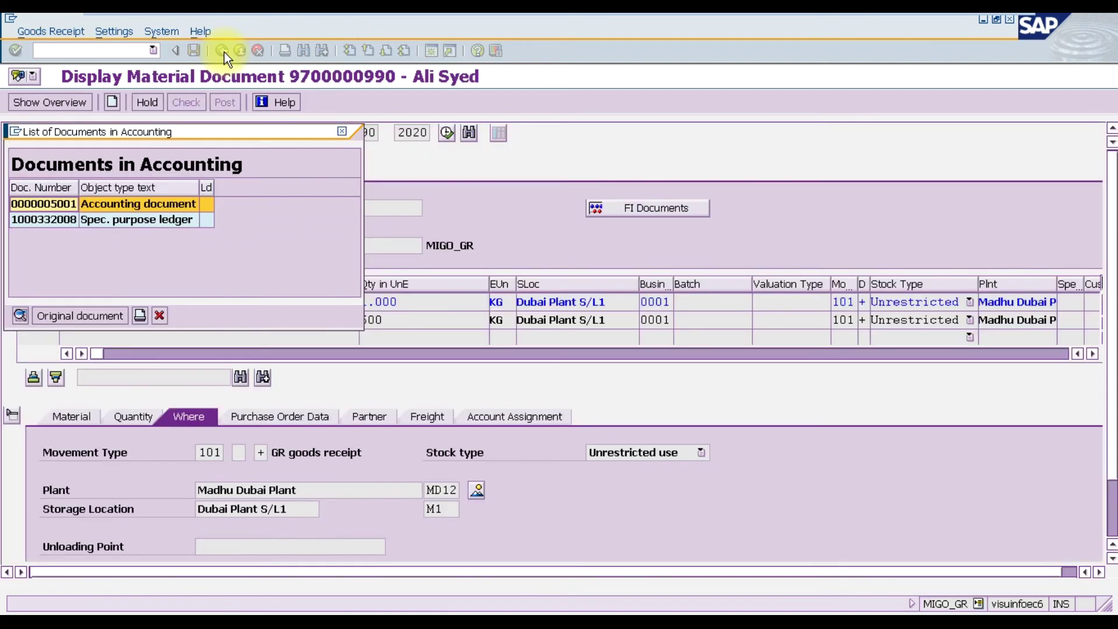
Step: Close the accounting documents list and enter /n to return to SAP Easy Access
click(162, 314)
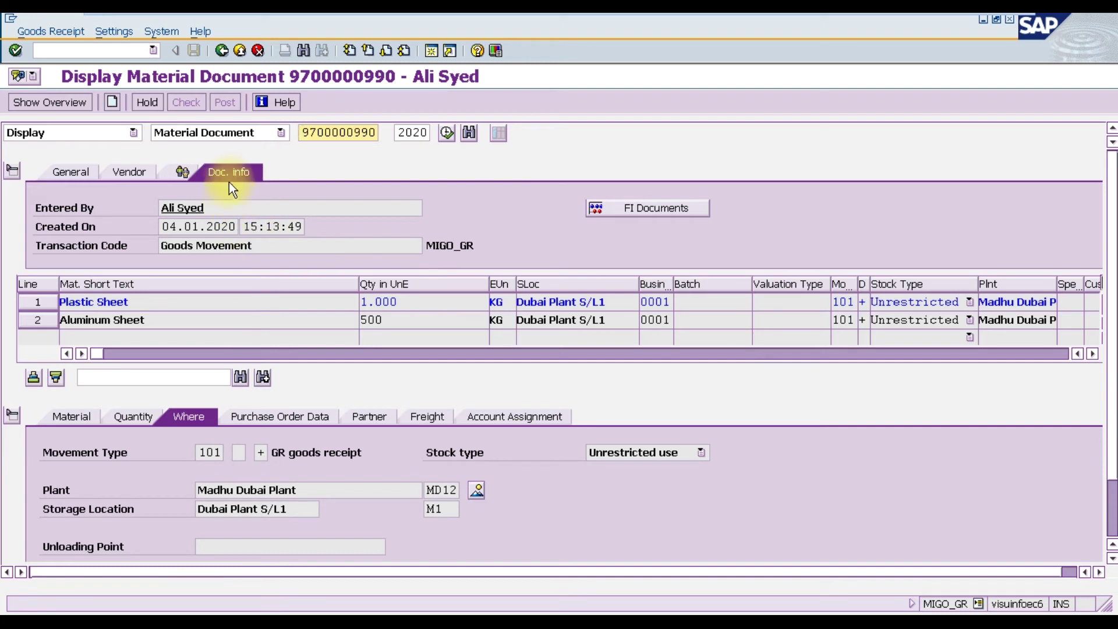
click(662, 212)
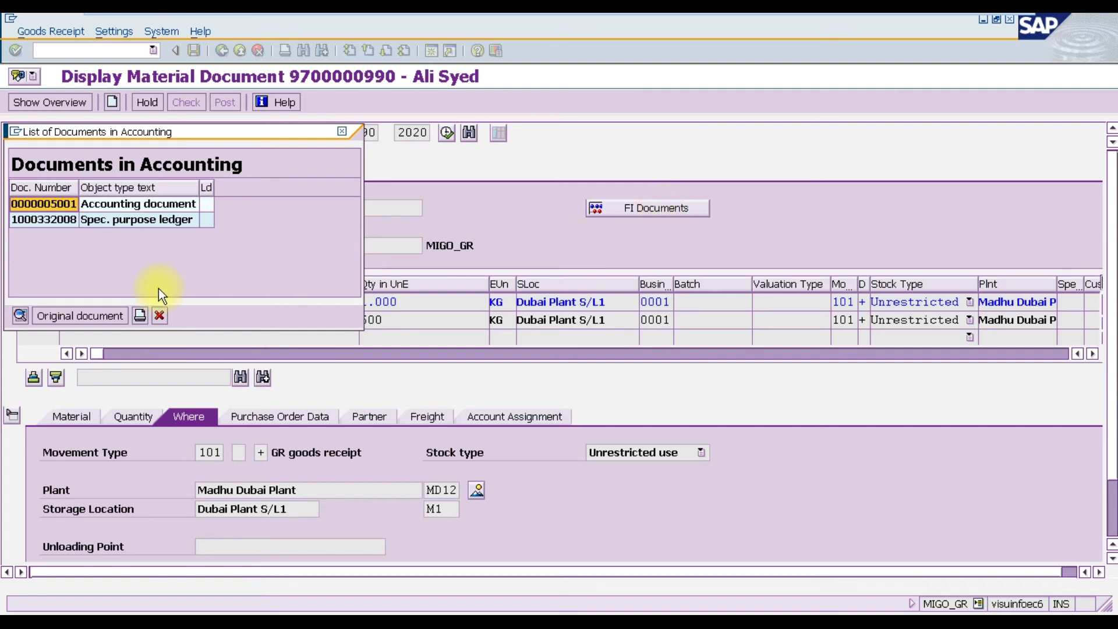
click(160, 315)
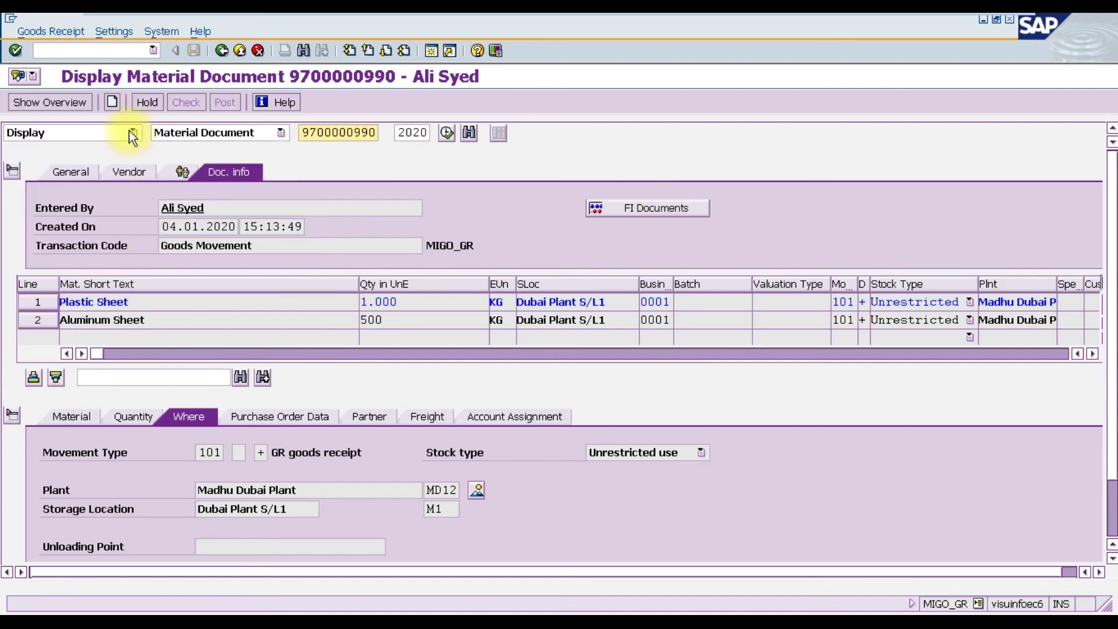
click(121, 49)
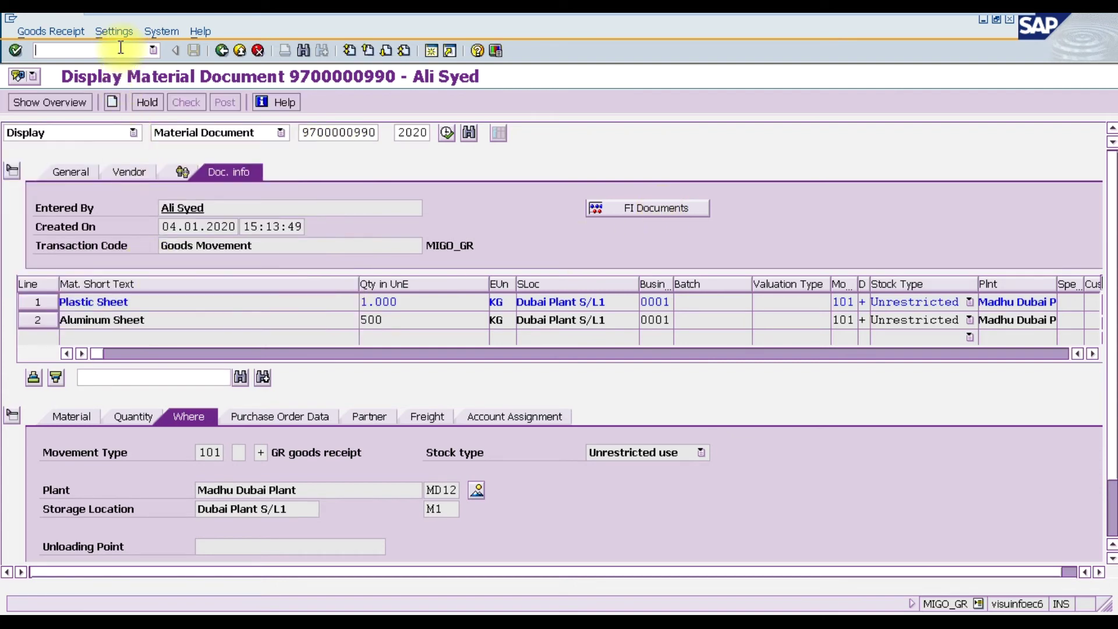
text(/n)
key(Return)
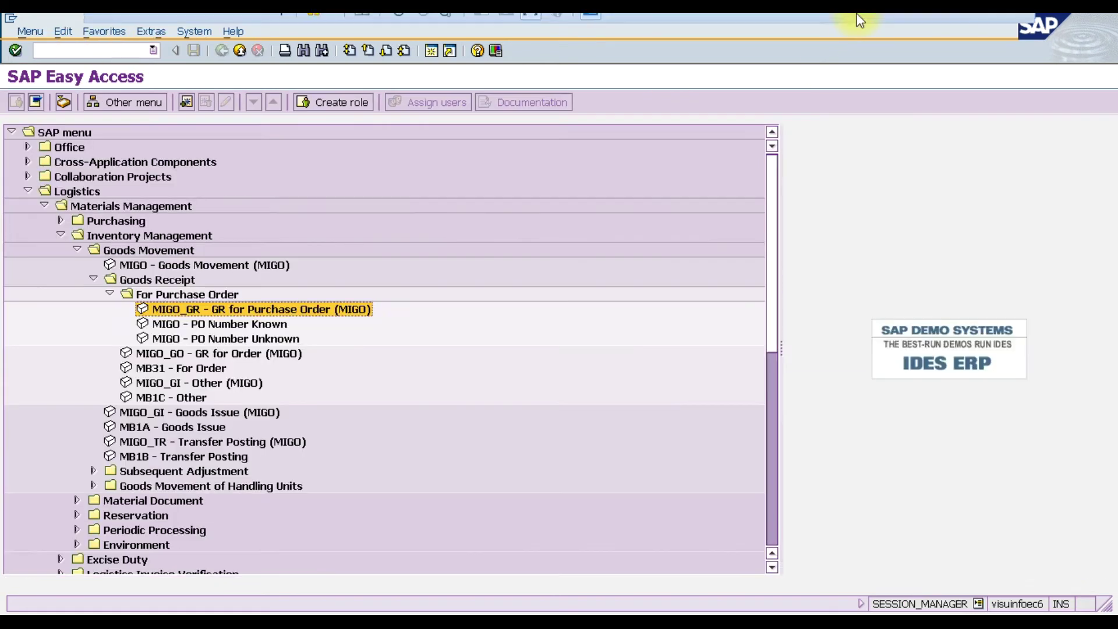
click(973, 28)
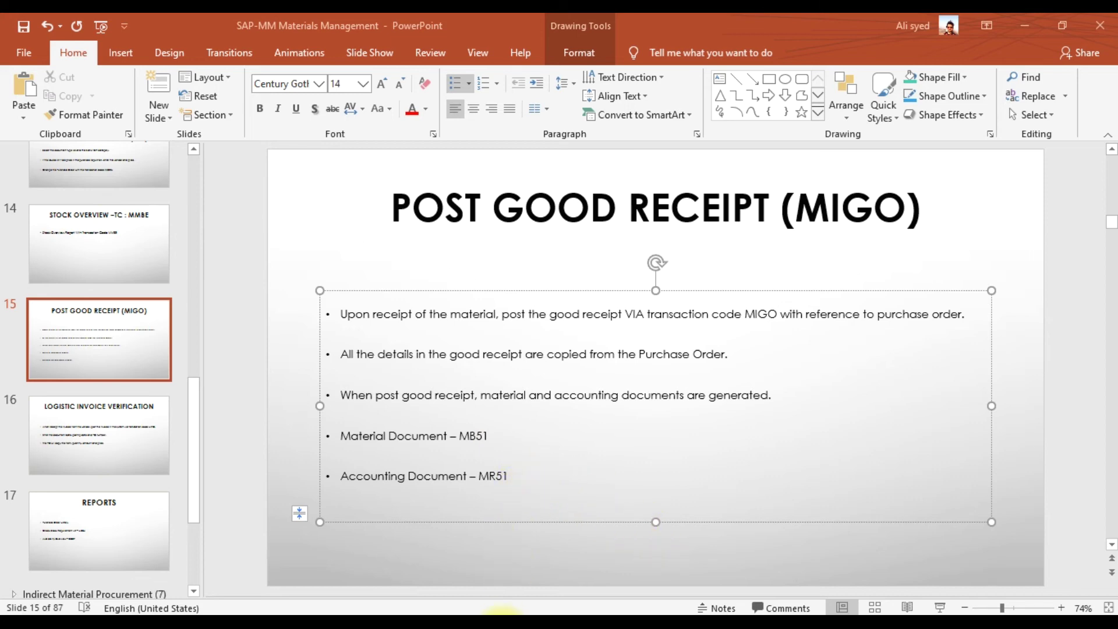
mouse_move(501, 613)
click(555, 530)
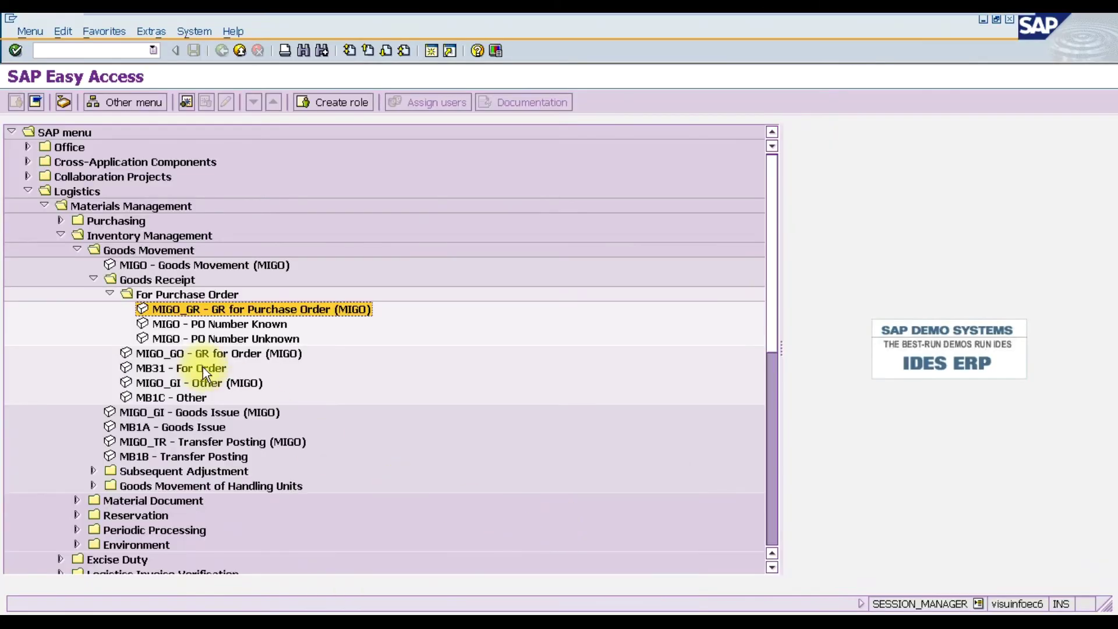
Step: Collapse the Goods Movement folders, expand Environment > List Displays, and launch MB51 Material Documents
click(109, 294)
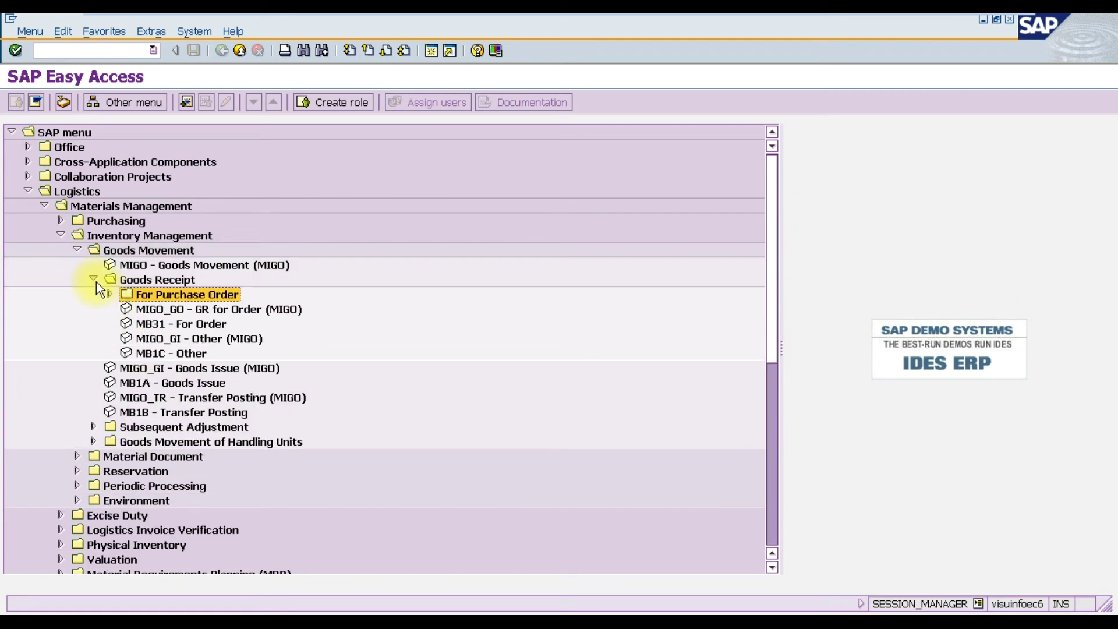
click(94, 280)
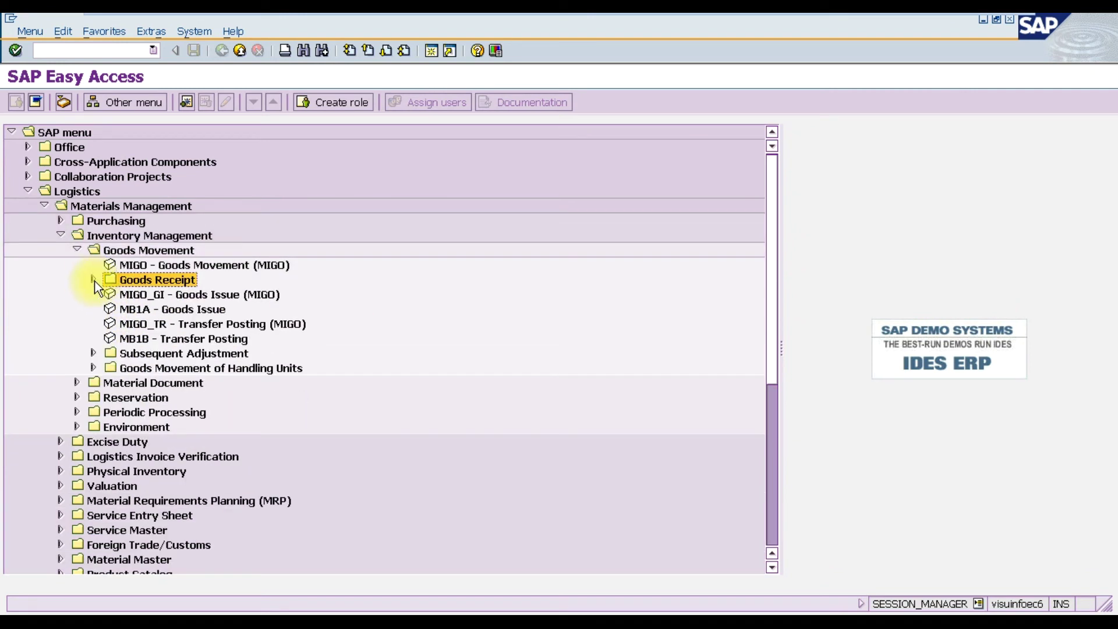
click(75, 249)
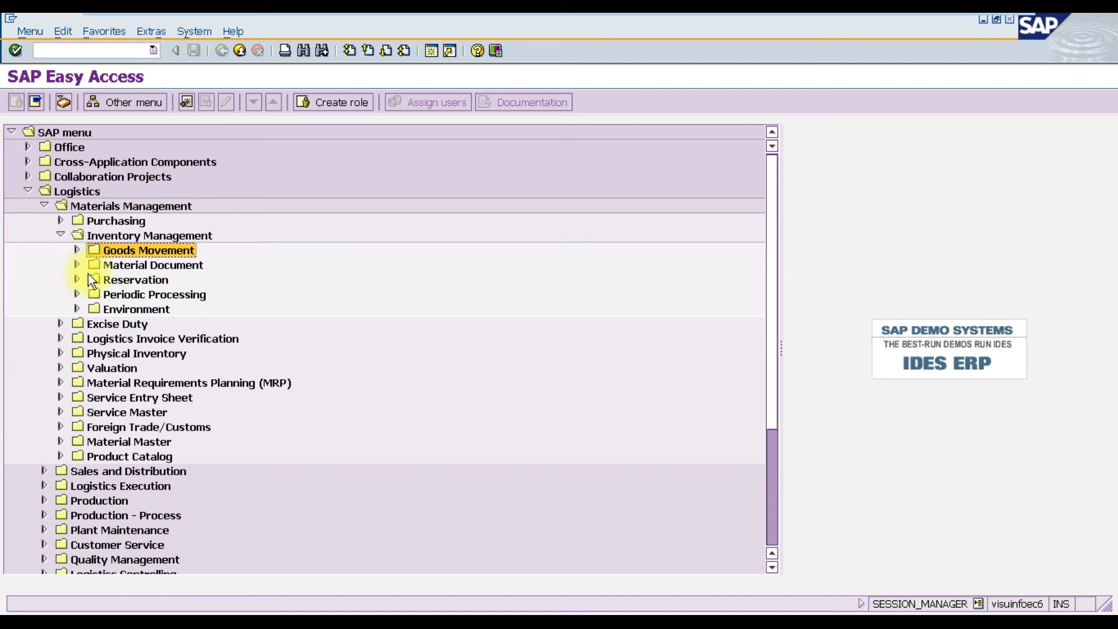
click(102, 306)
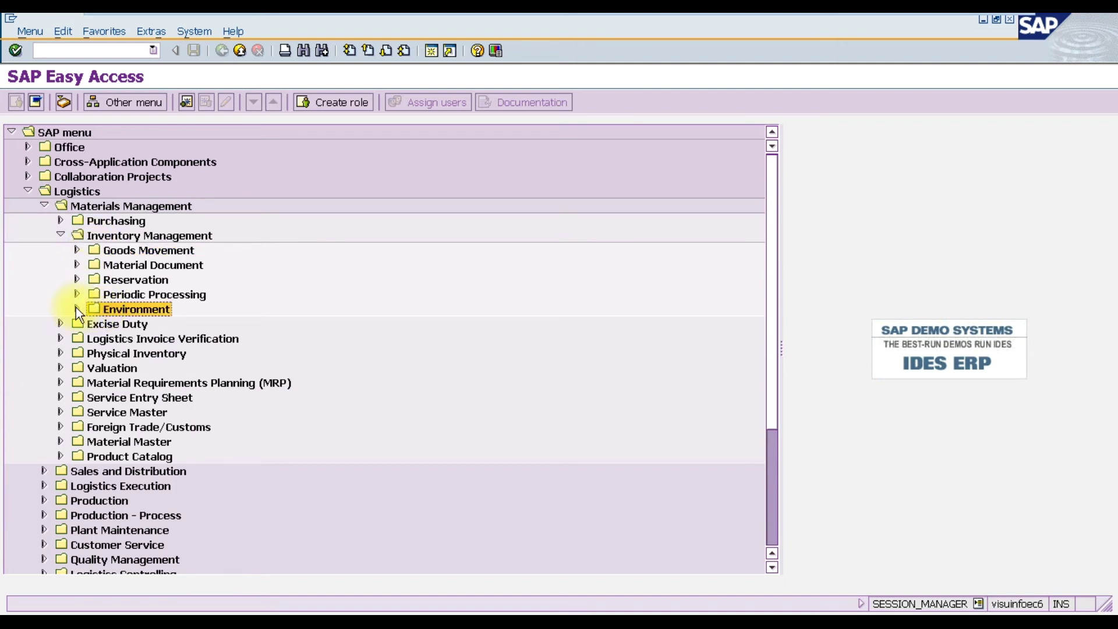
click(76, 307)
click(117, 322)
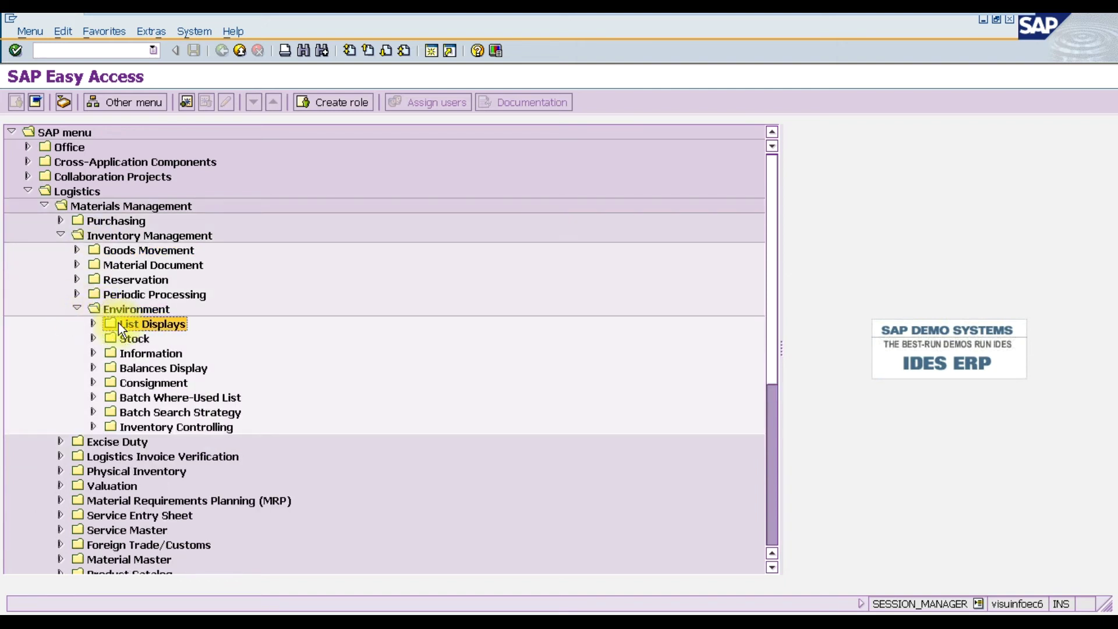
click(94, 324)
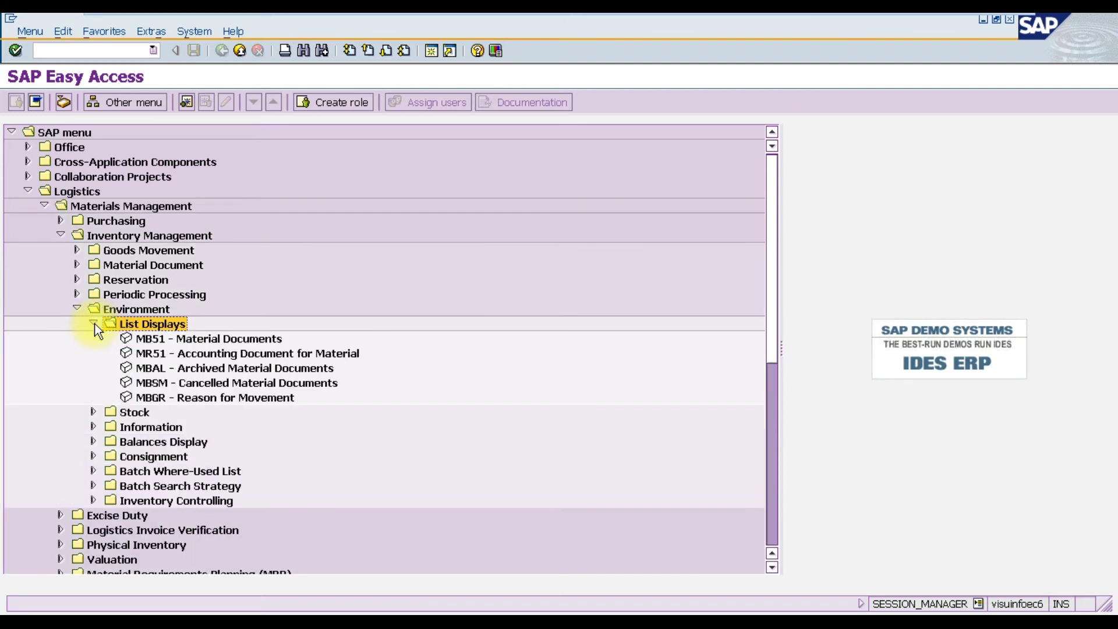
click(169, 346)
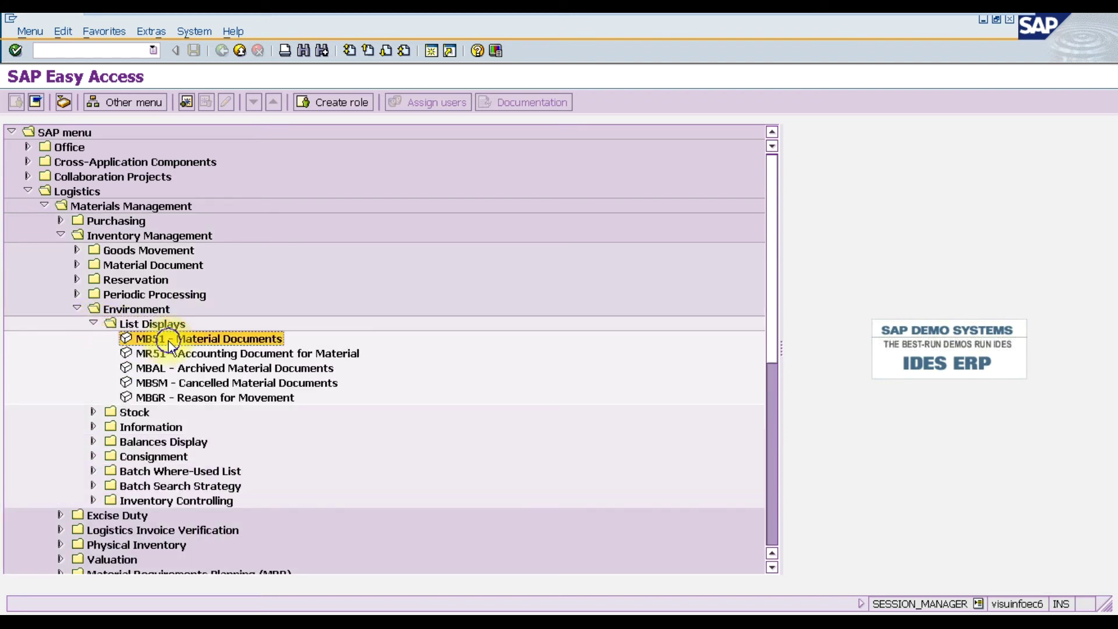
double_click(213, 331)
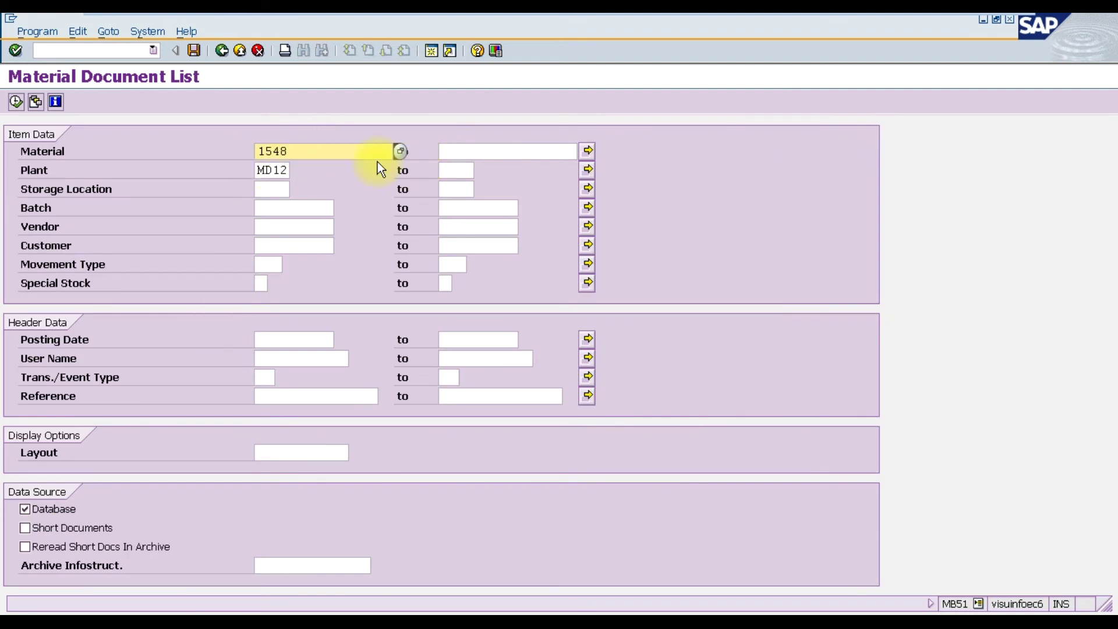
Step: Clear the material filter and run MB51 for plant MD12, listing Plastic Sheet and Aluminum Sheet documents
key(Delete)
key(Delete)
key(Delete)
key(Delete)
click(15, 109)
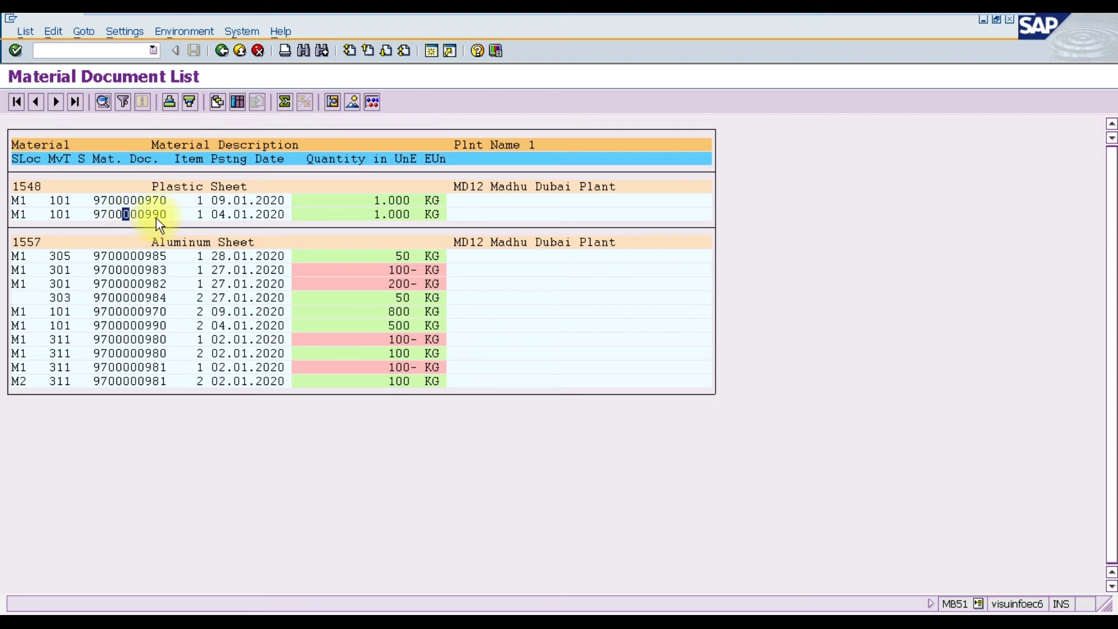
double_click(117, 215)
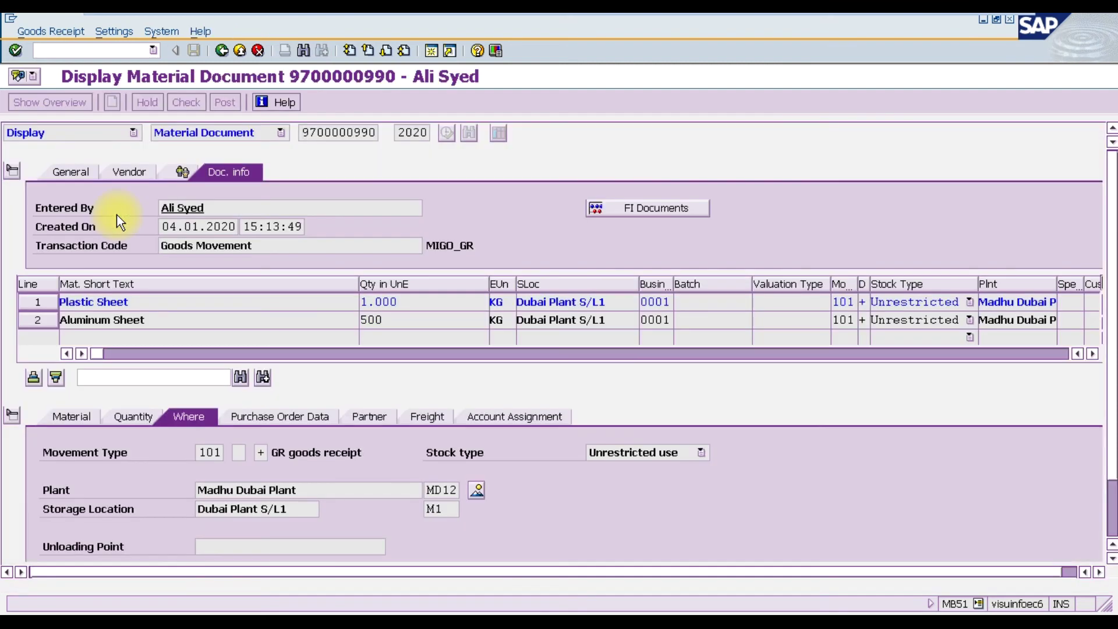
click(71, 51)
text(/n)
key(Return)
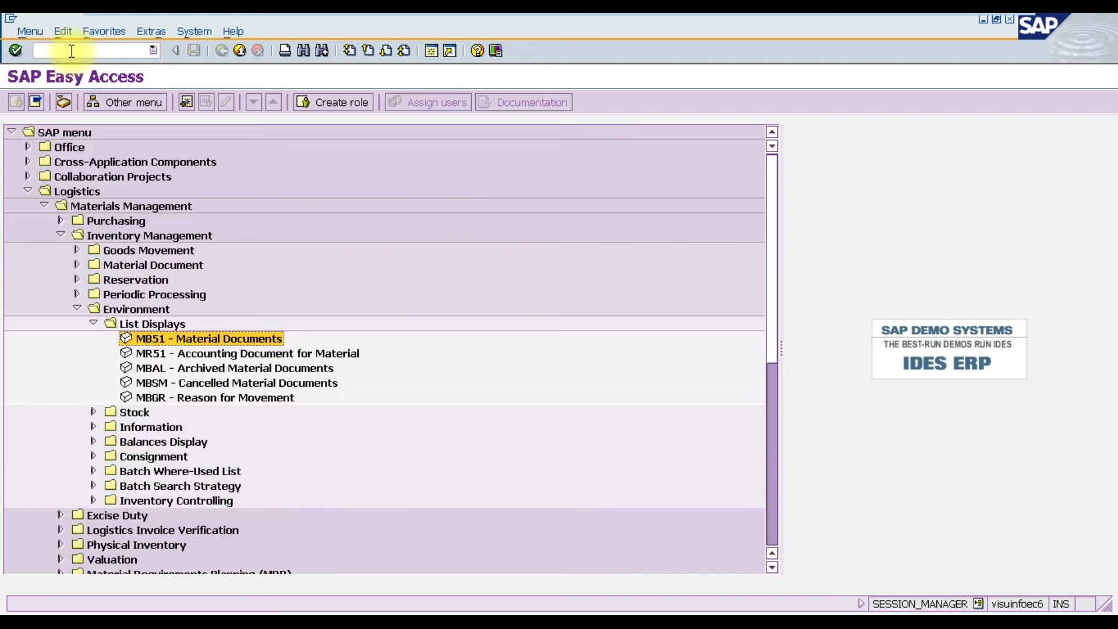
Step: Run the MR51 report and display accounting document 5001 for Plastic Sheet in company code MD12
key(Down)
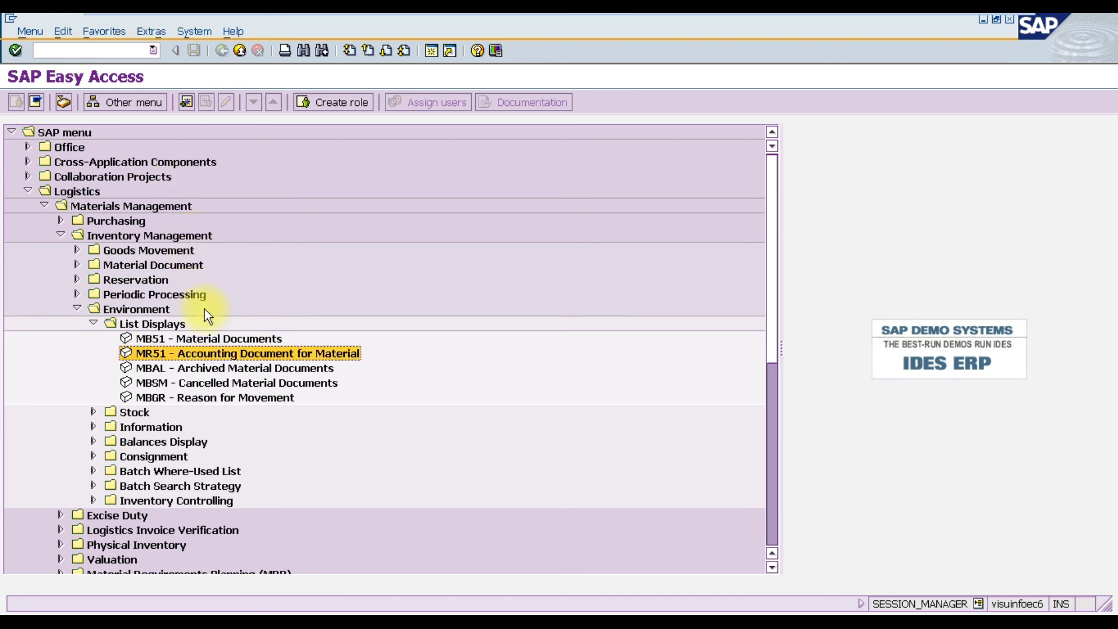
double_click(175, 355)
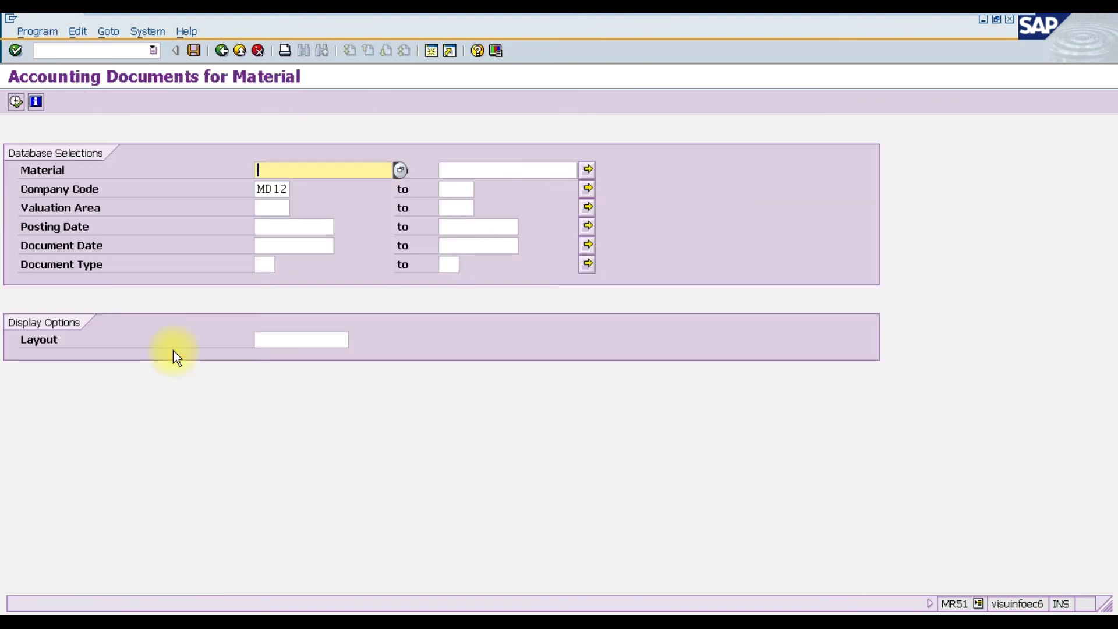
click(15, 103)
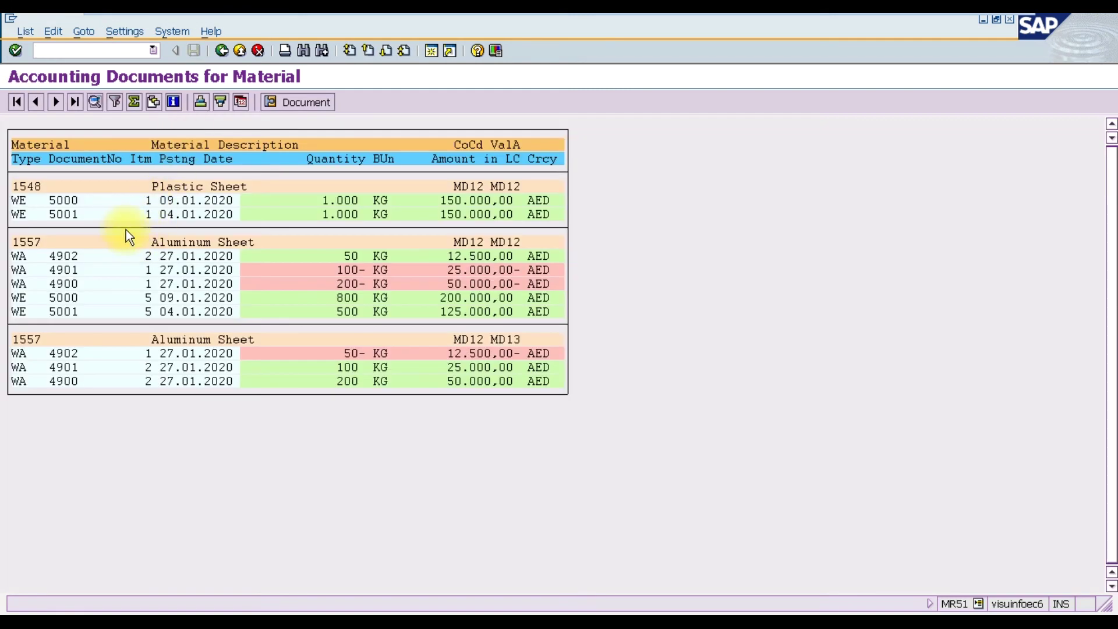
click(85, 214)
double_click(85, 216)
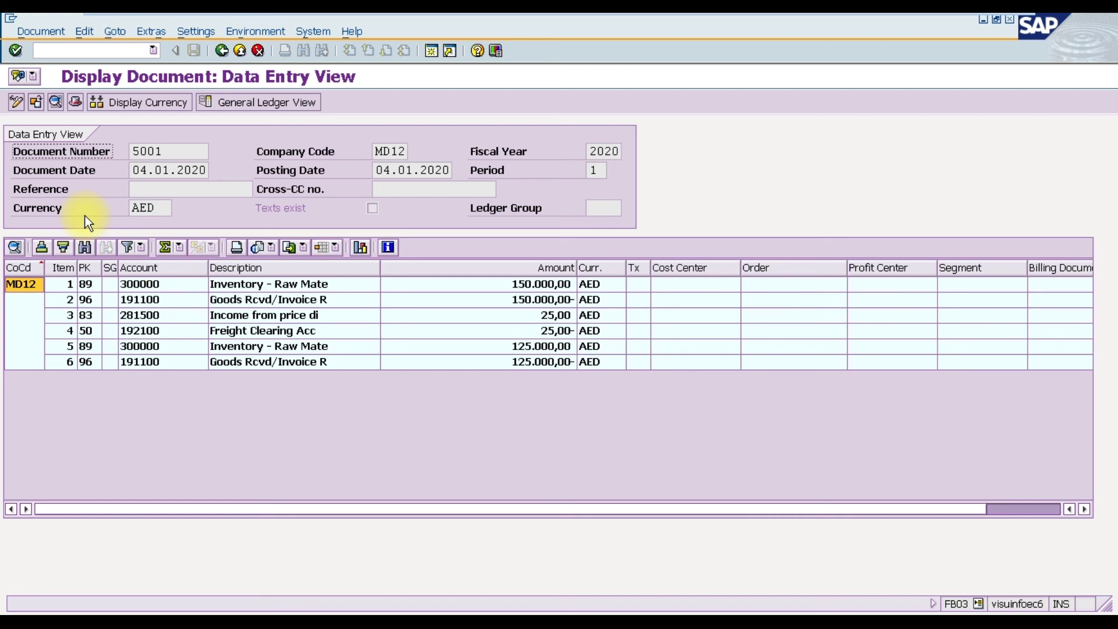
Step: Leave accounting document 5001 using the /n command
click(74, 51)
text(/n)
key(Return)
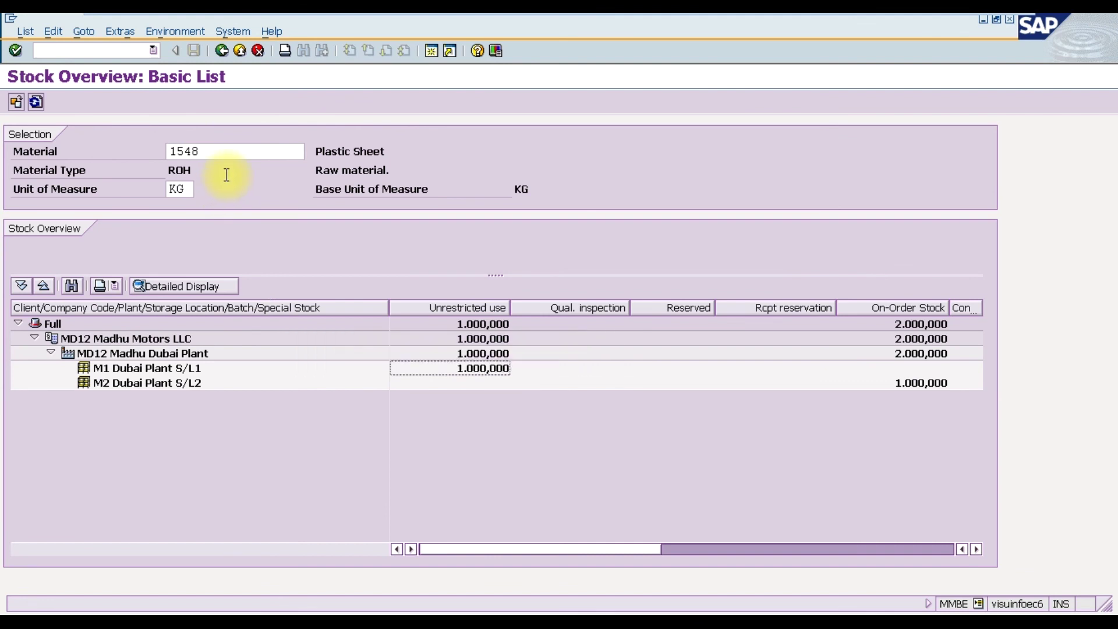
Step: Show the MMBE stock overview for Plastic Sheet 1548 and refresh its quantities
click(229, 153)
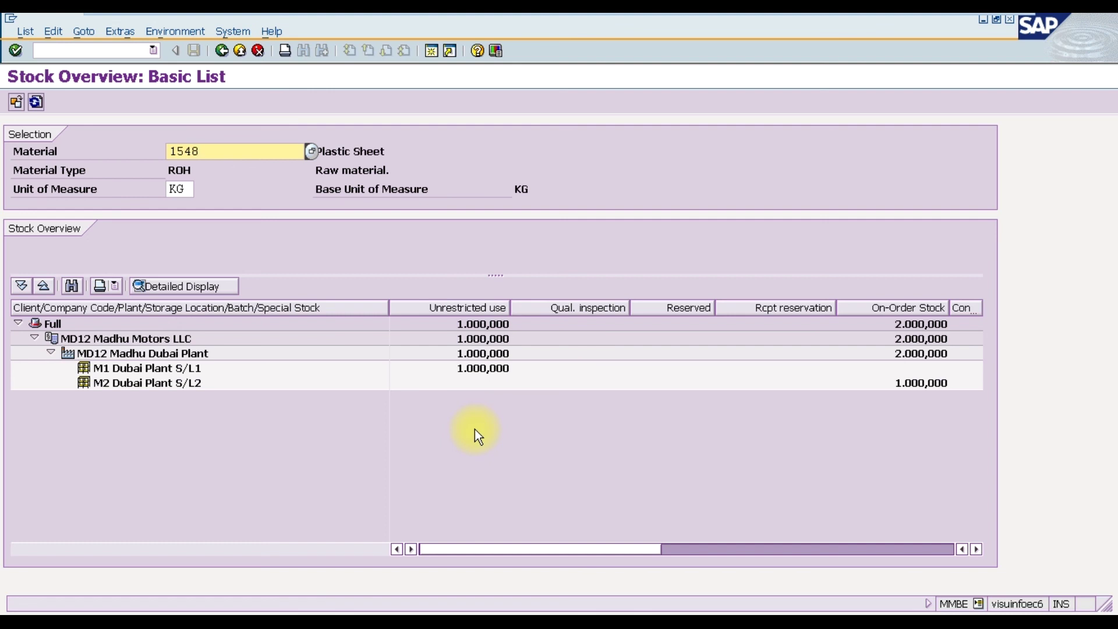
click(33, 102)
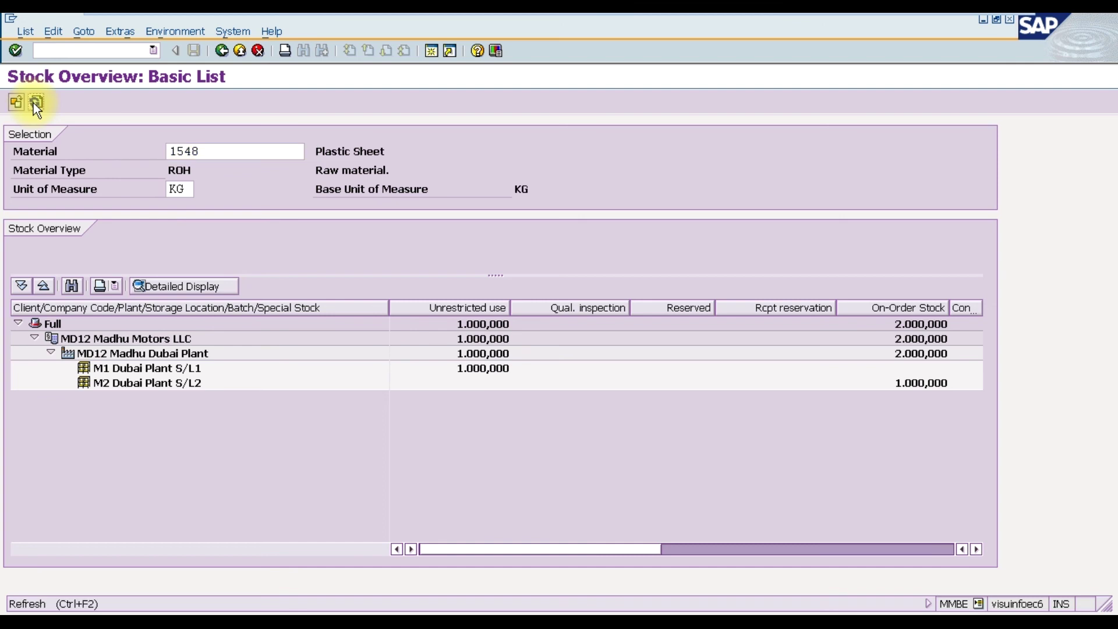
click(33, 102)
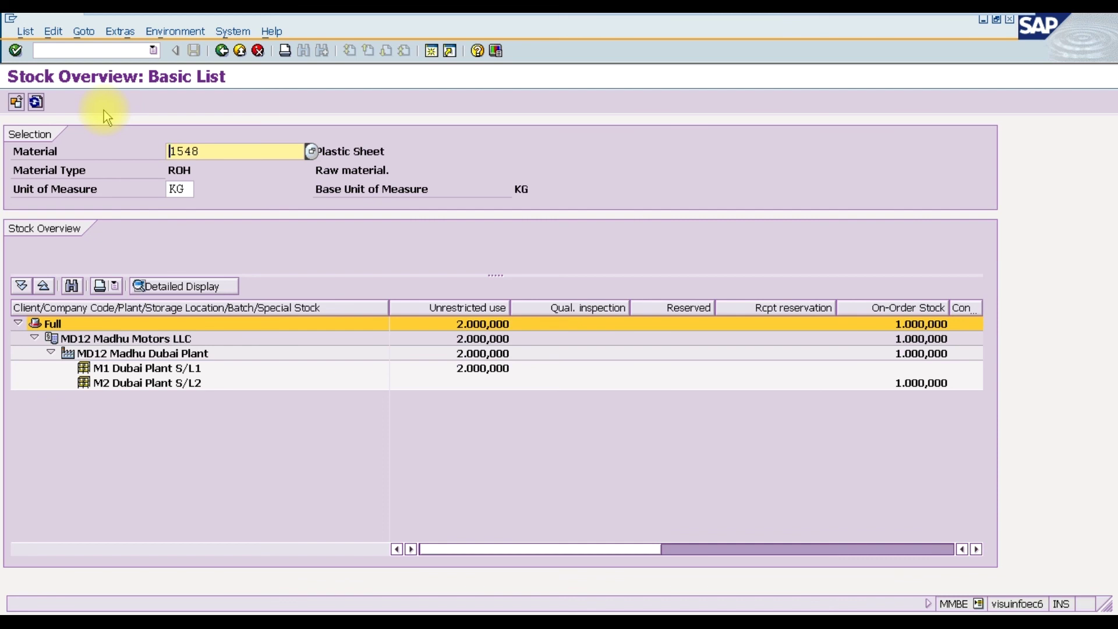
Step: Close the stock overview with /N and return to the Easy Access menu
click(123, 48)
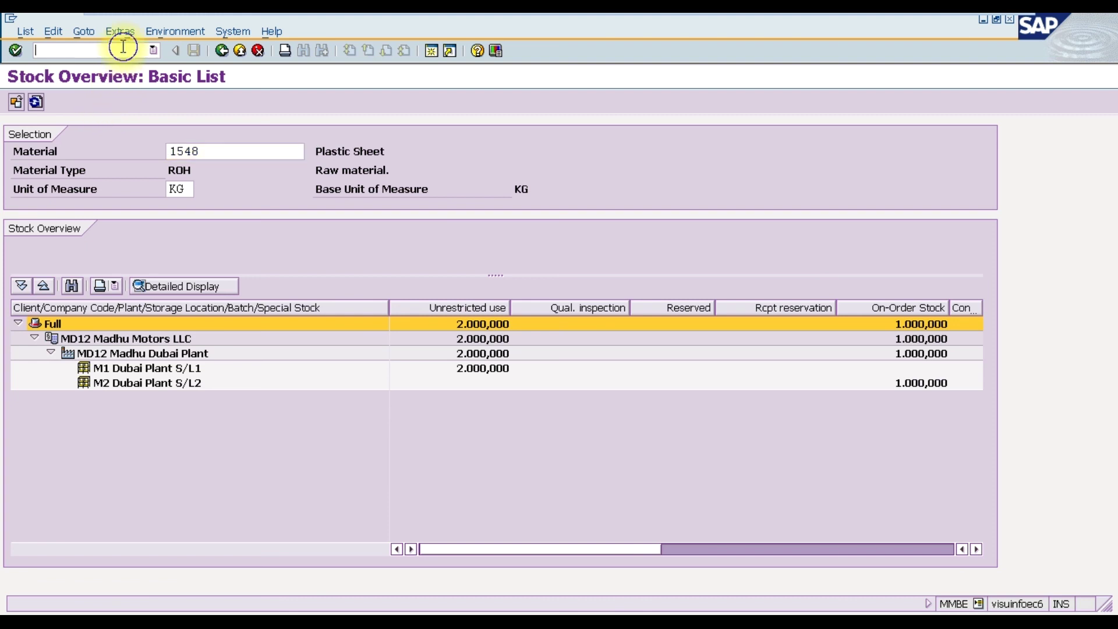
text(/N)
key(Return)
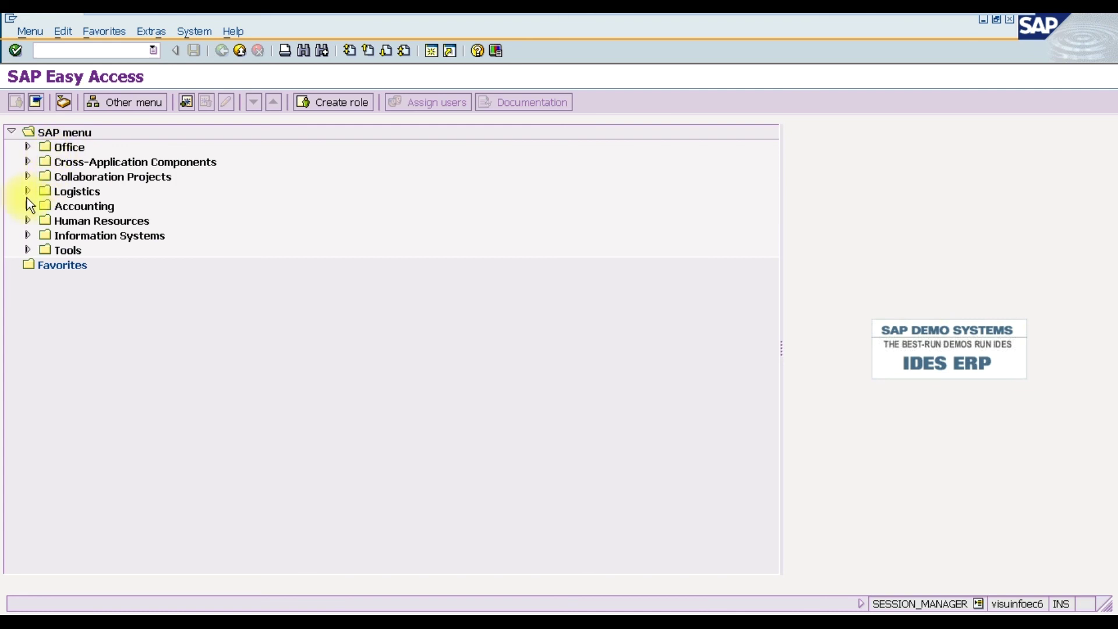
Step: Expand Logistics > Materials Management > Material Master > Other to reveal MMBE Stock Overview
click(27, 190)
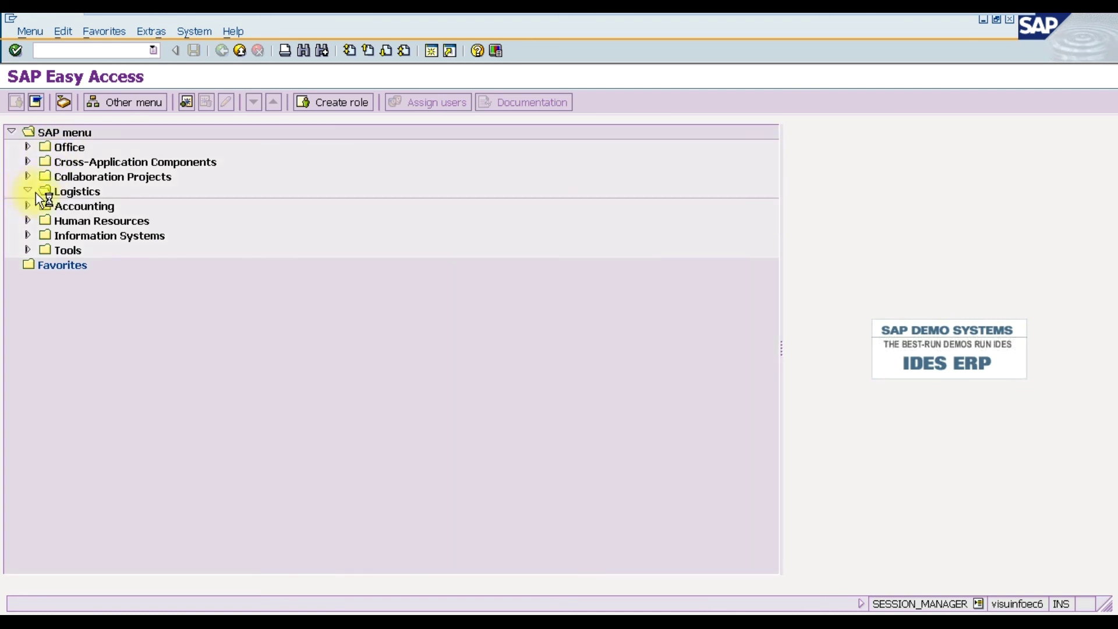
click(44, 206)
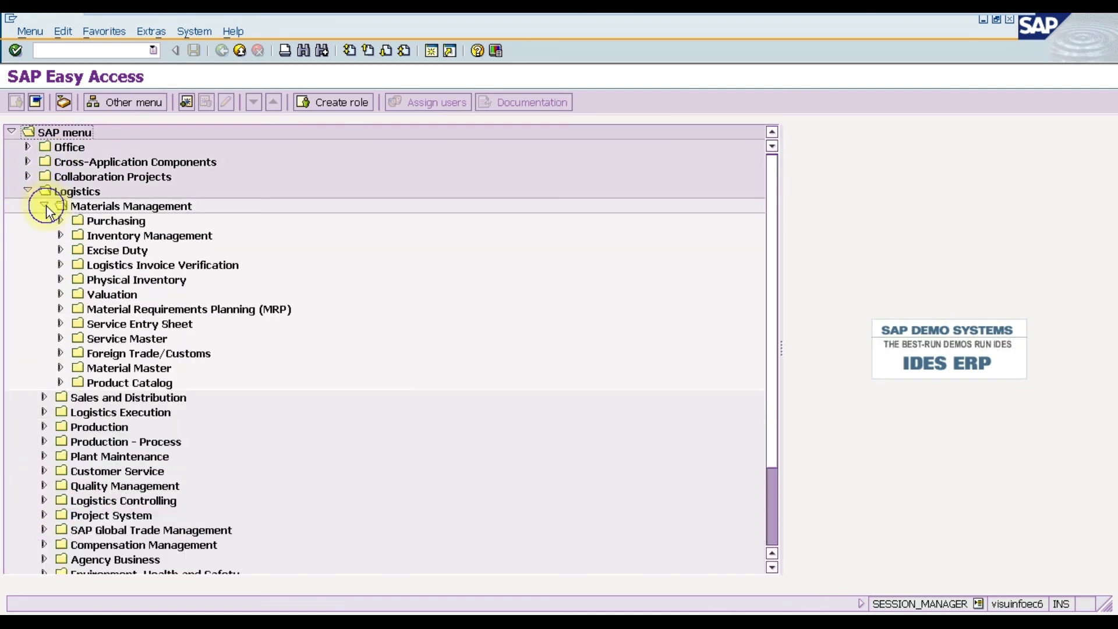
click(110, 221)
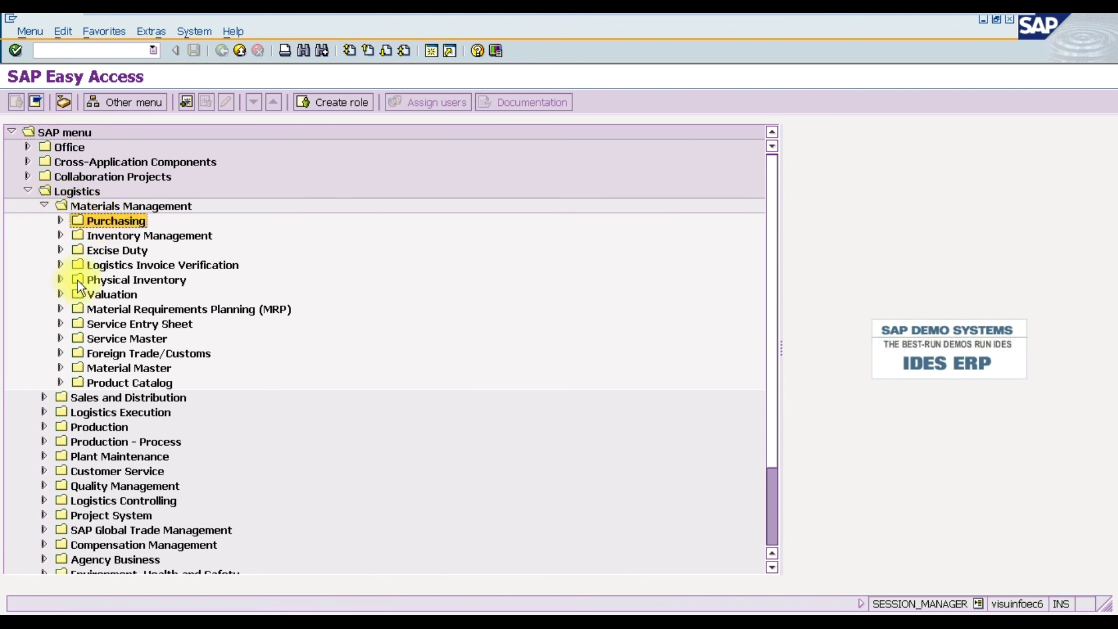
click(96, 369)
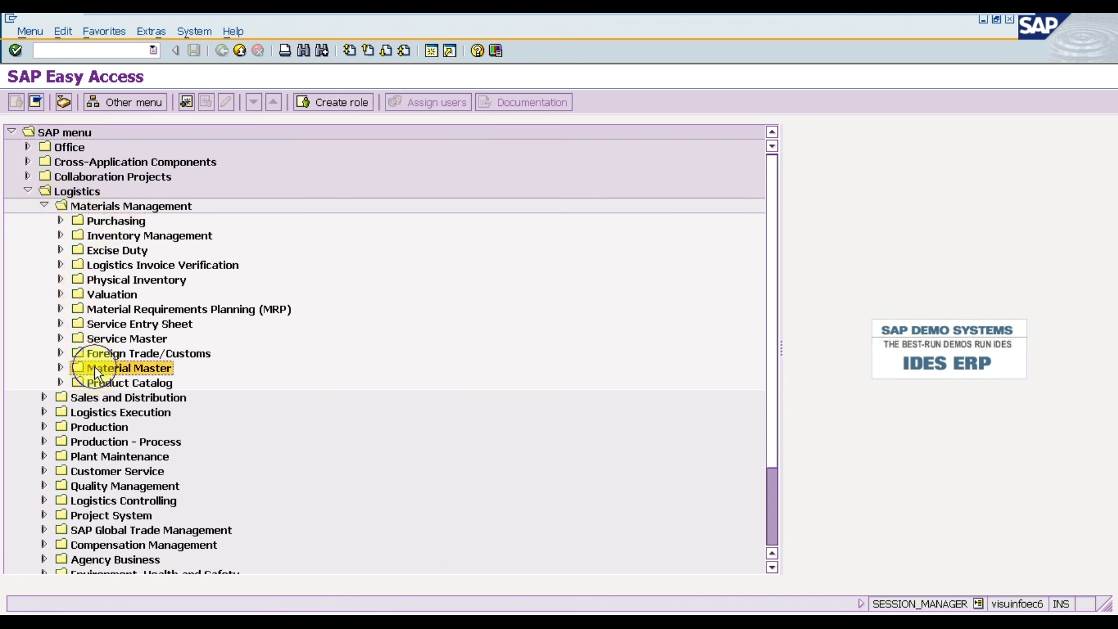
click(60, 367)
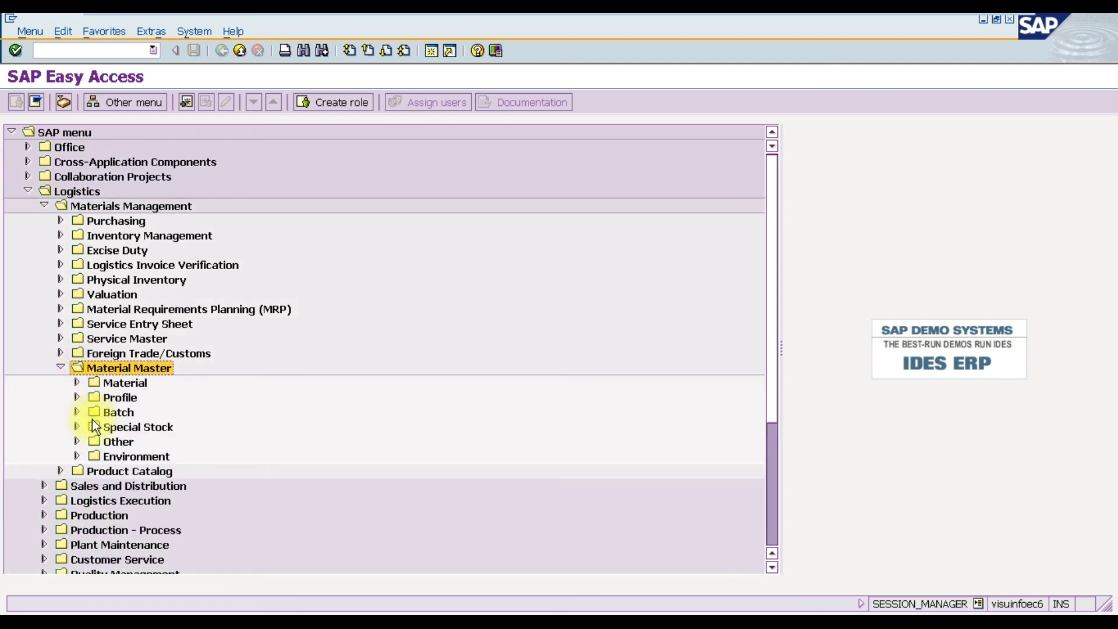
click(97, 442)
click(76, 440)
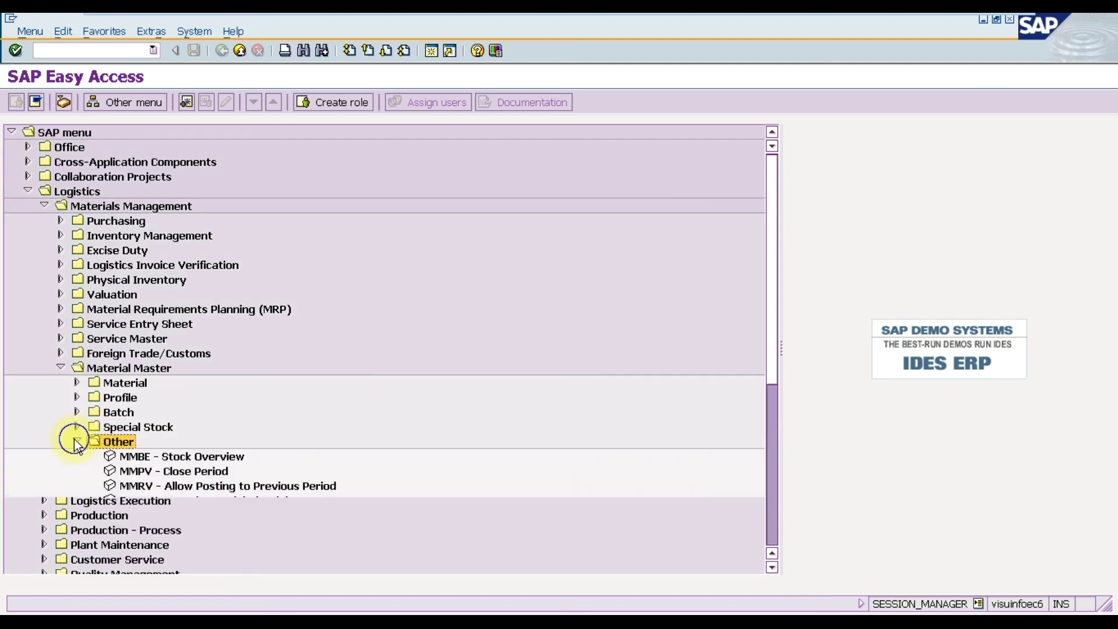
Step: Display MMBE stock for Aluminum Sheet 1557 and select the M1 Dubai Plant S/L1 row
double_click(142, 456)
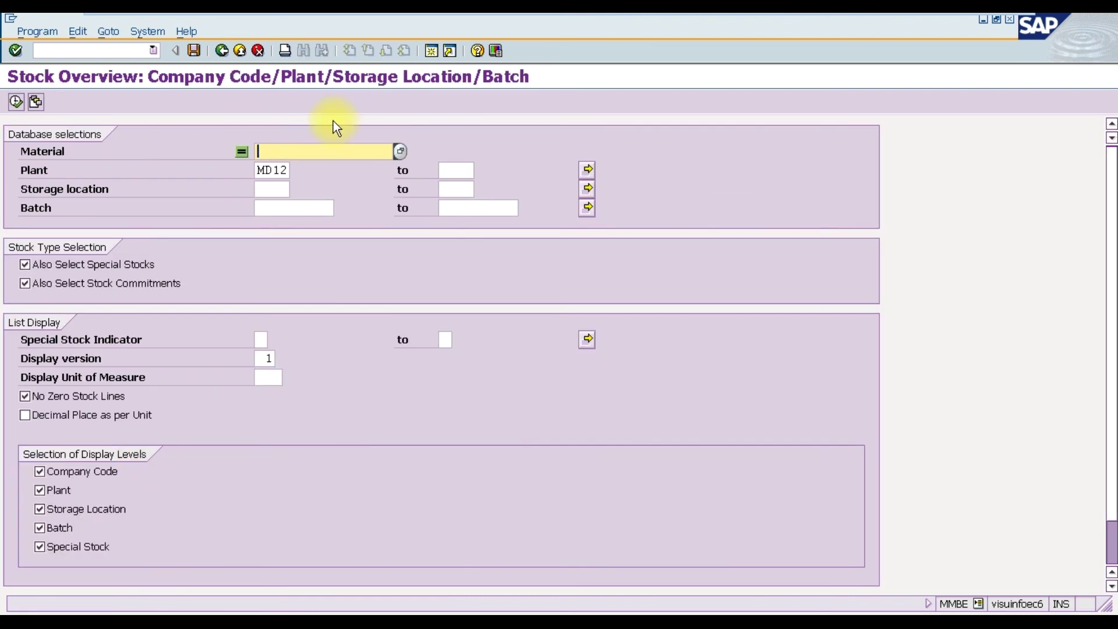
text(1557)
click(18, 99)
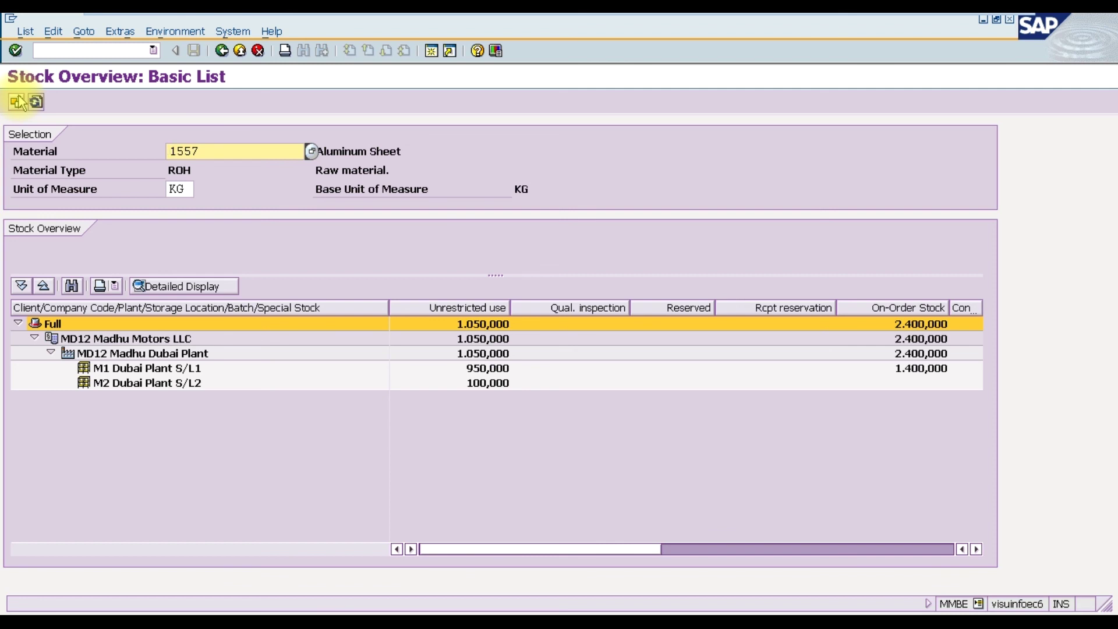
click(172, 368)
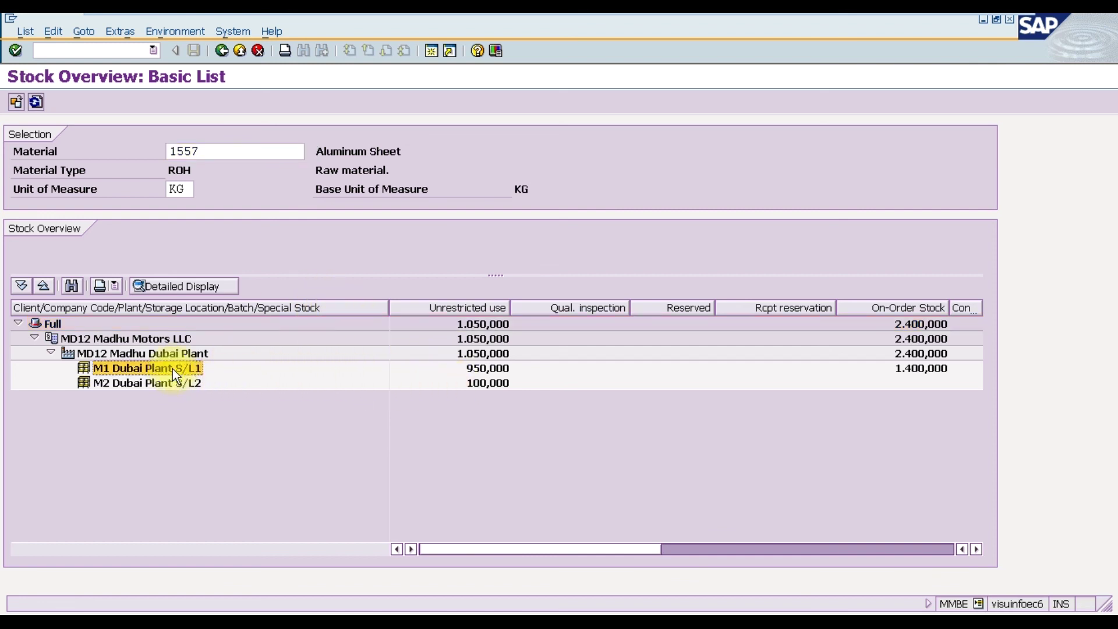